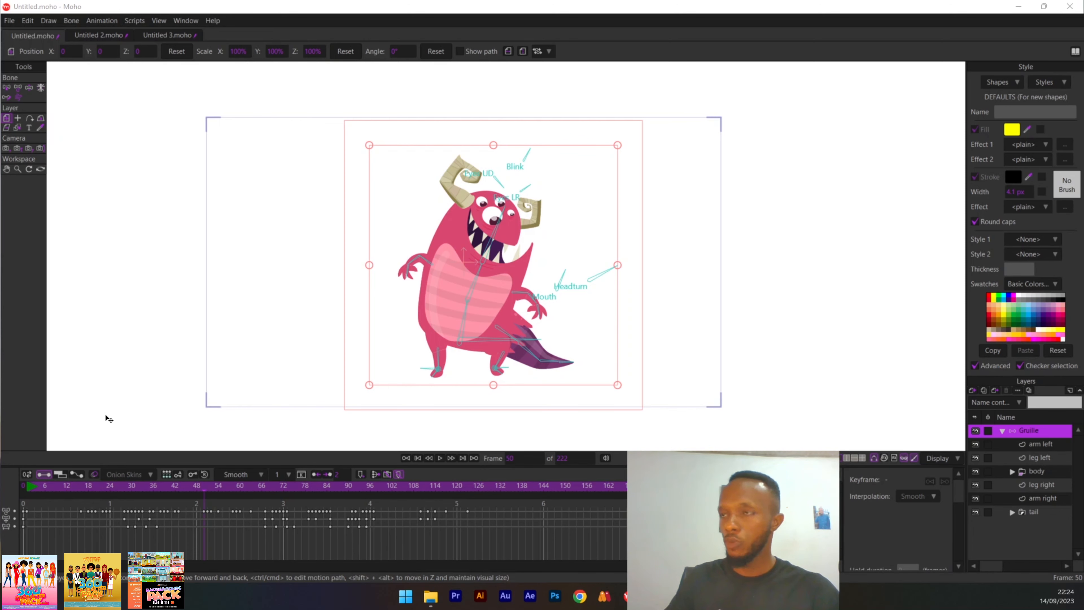
scroll(392, 242, down, 3)
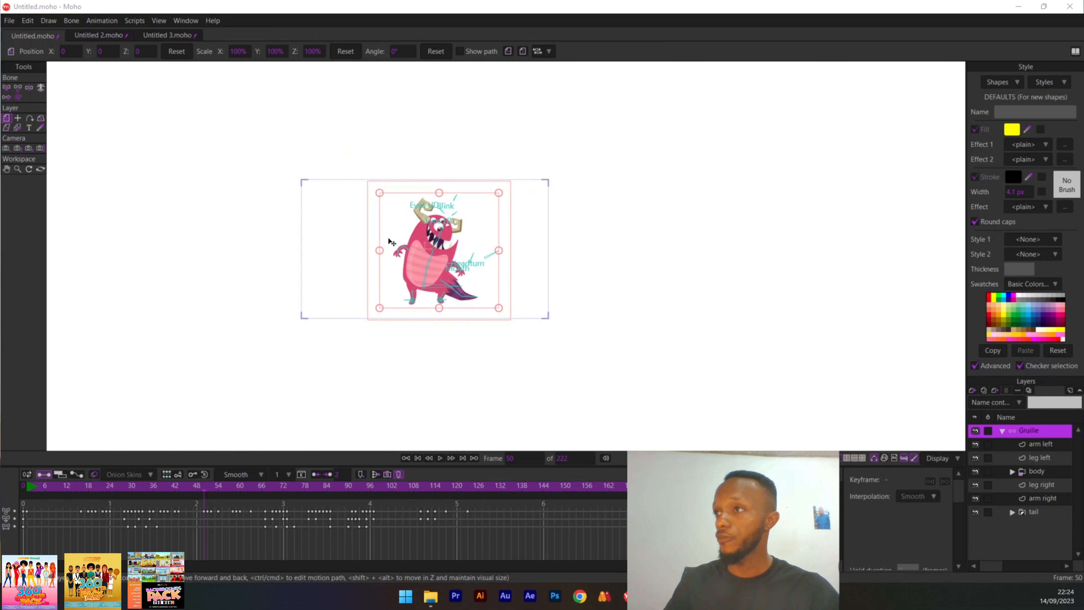
scroll(393, 242, up, 3)
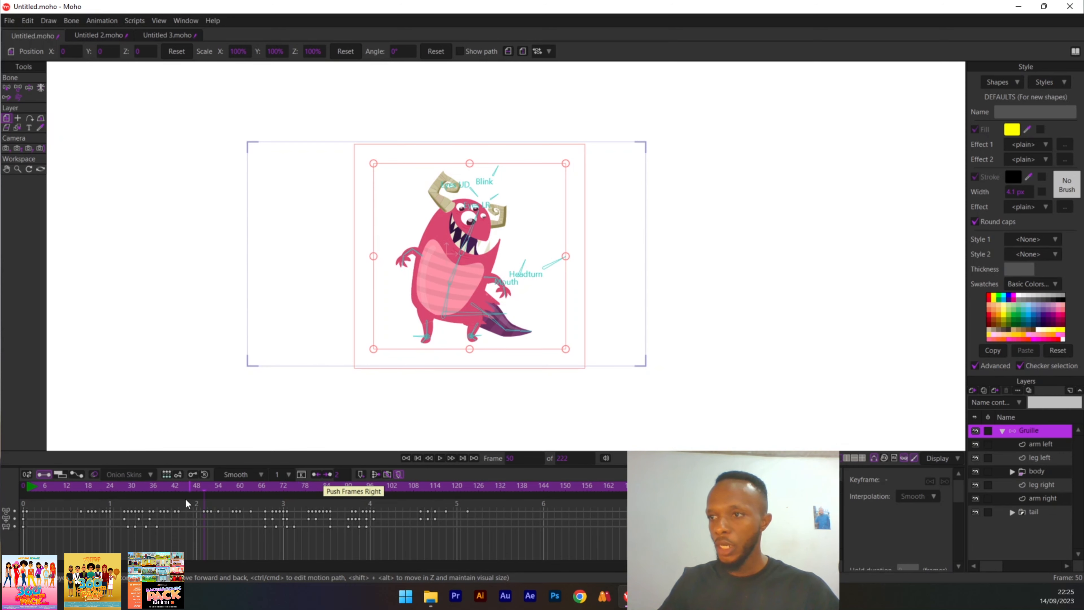
Step: Go to frame 43 and select all the keyframes from about frame 50 onward, then clear the selection
drag(165, 483, 194, 488)
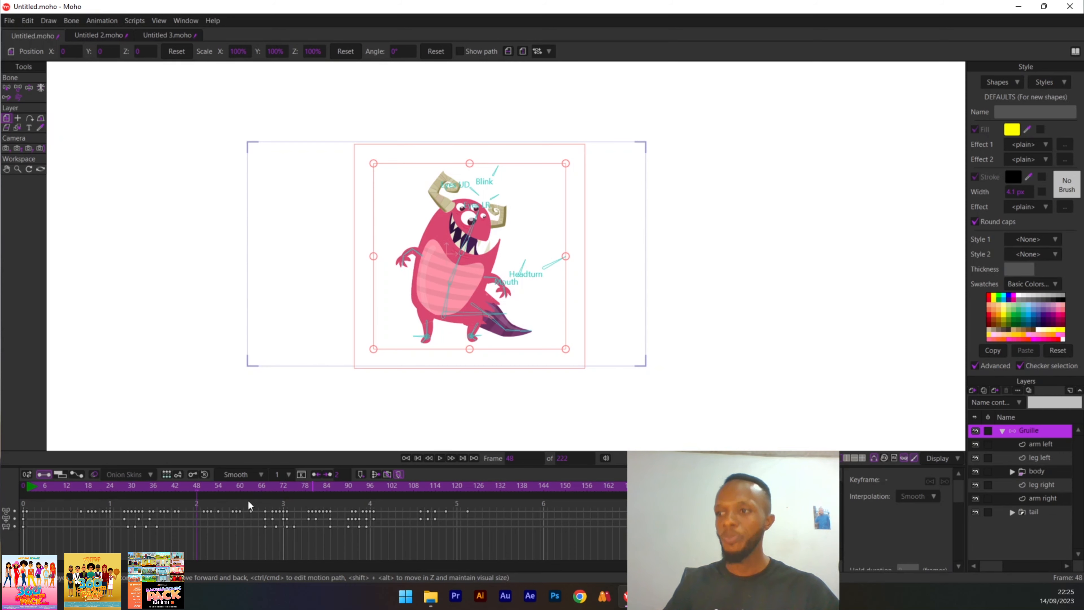
drag(205, 503, 586, 532)
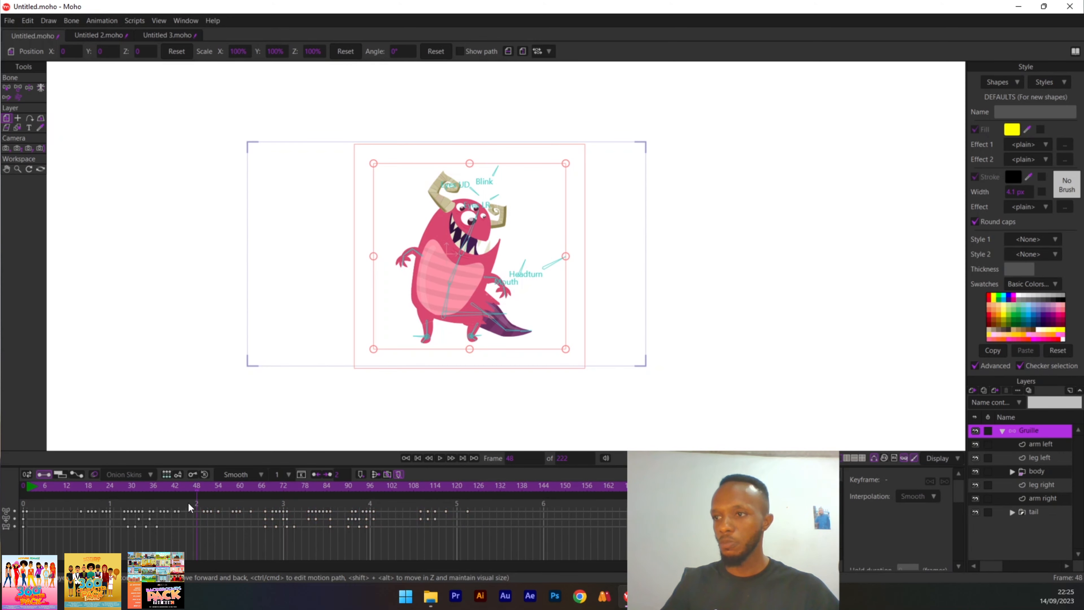
drag(197, 491, 178, 486)
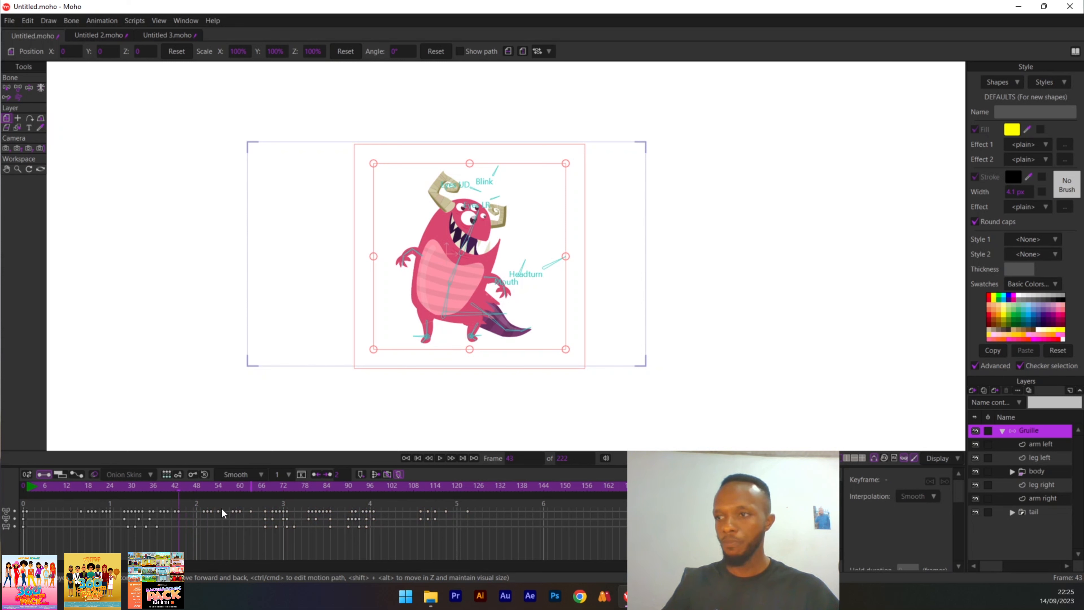
drag(201, 518, 628, 538)
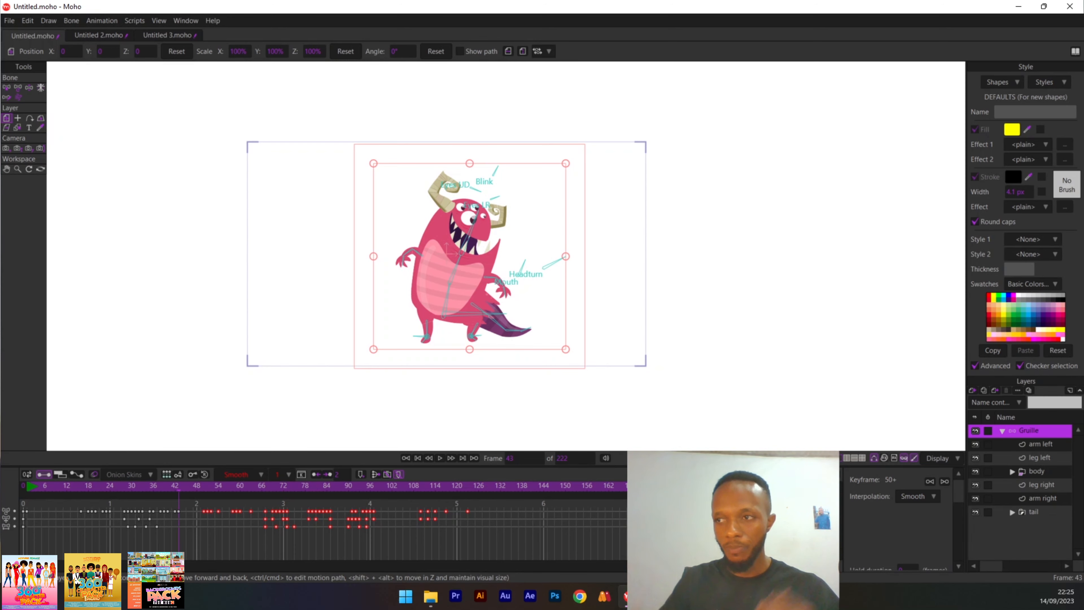
click(190, 515)
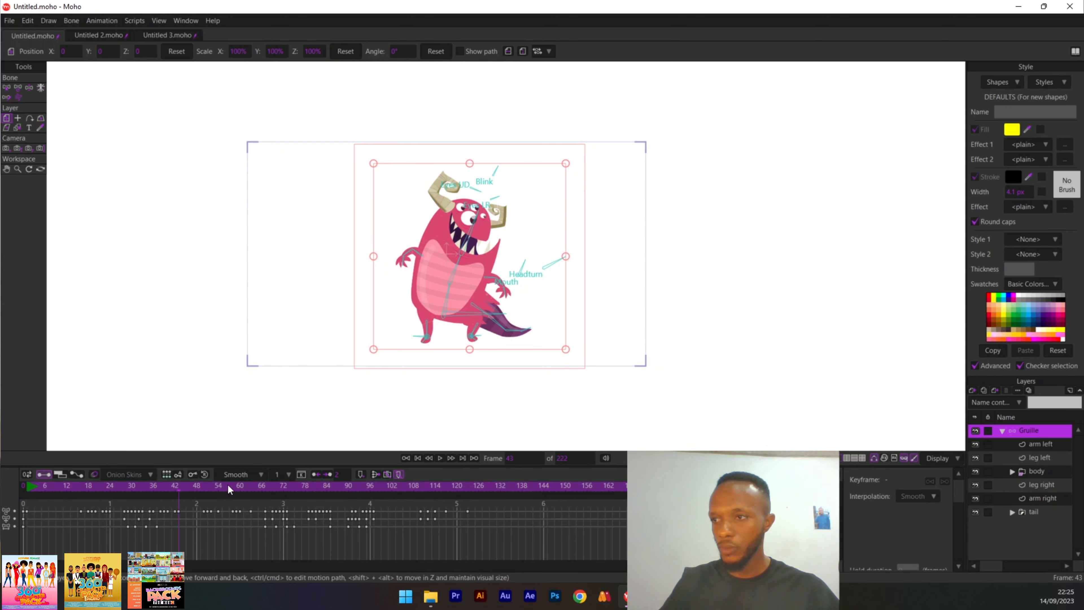
Step: Go to frame 52 and push all following keyframes to the right on the timeline
click(210, 486)
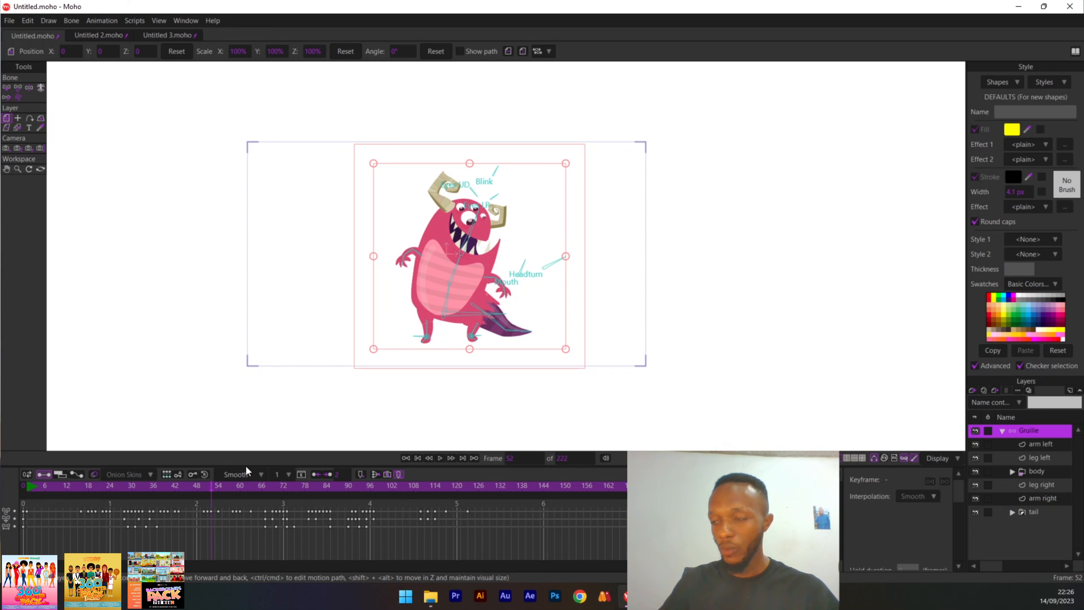
click(326, 475)
click(327, 475)
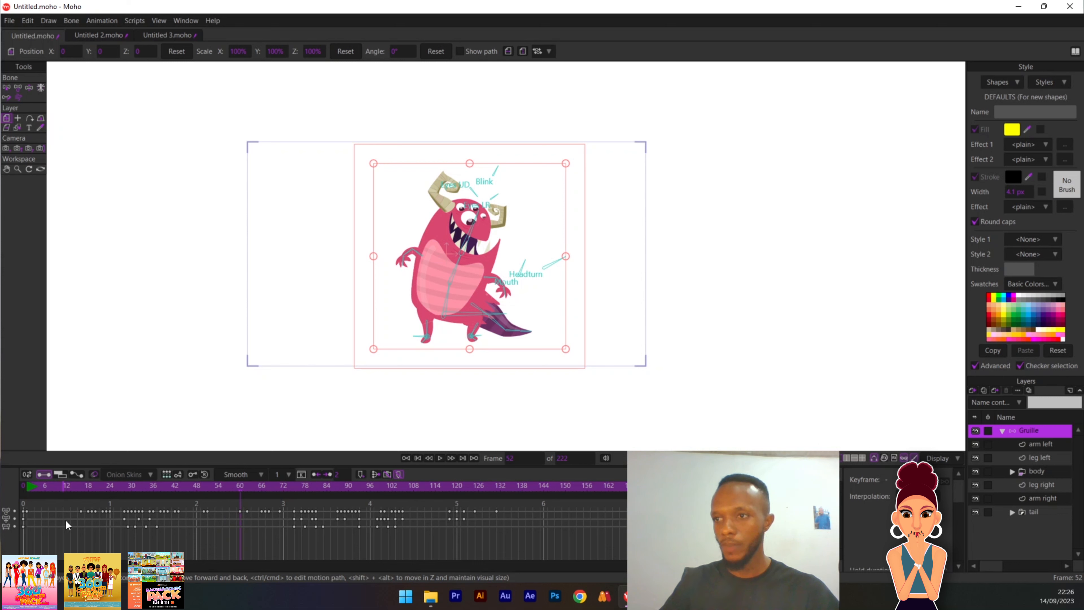
Step: Go to frame 113 and push the keyframes beyond it back to the left
click(428, 489)
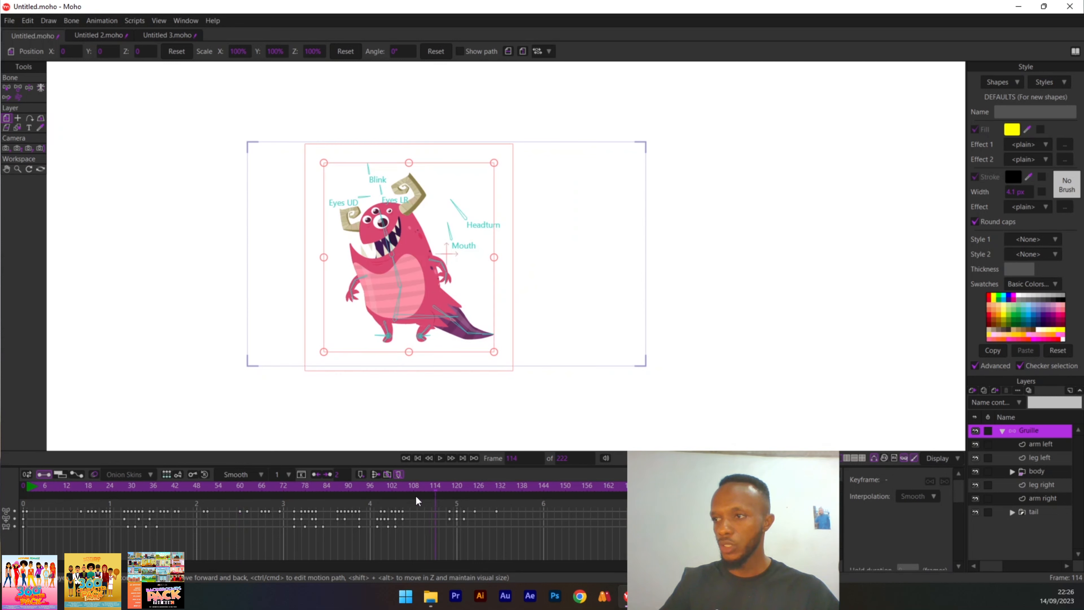
click(432, 488)
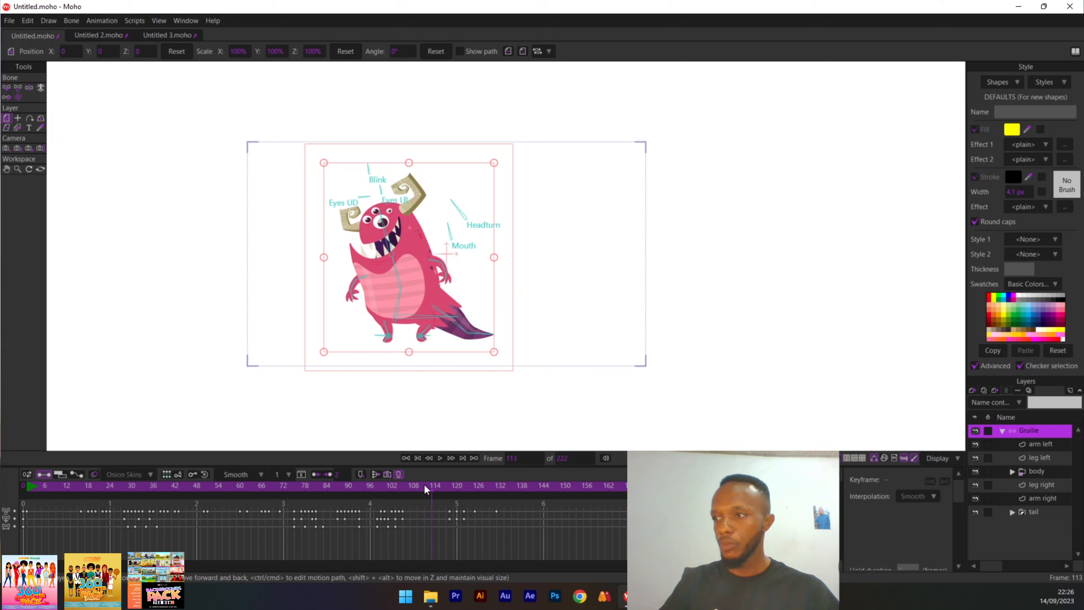
click(315, 474)
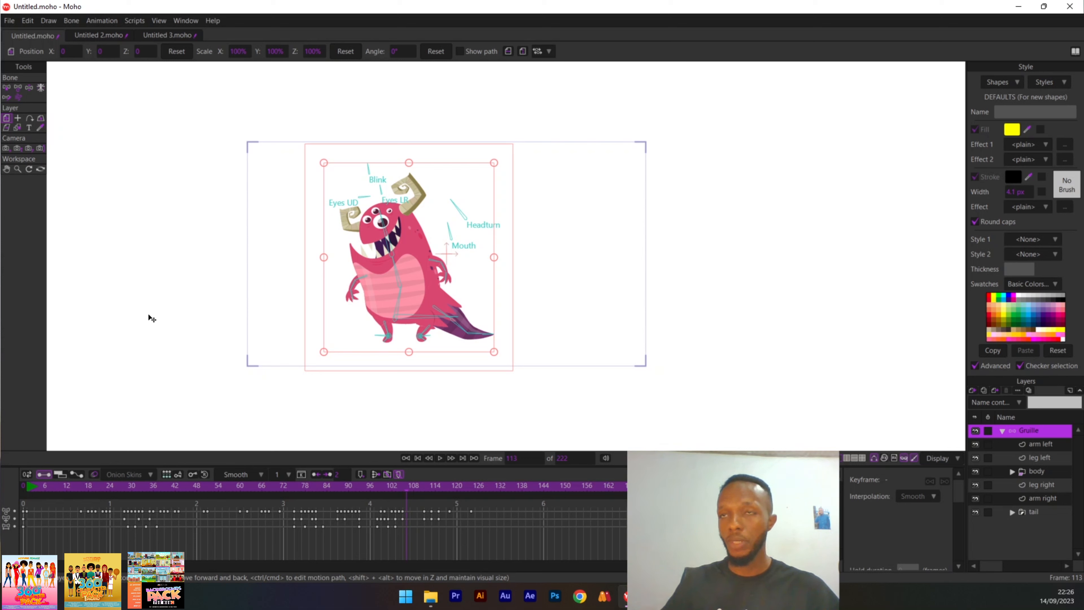
Step: Switch to the Untitled 2 document with the two circles and the rectangle
click(123, 32)
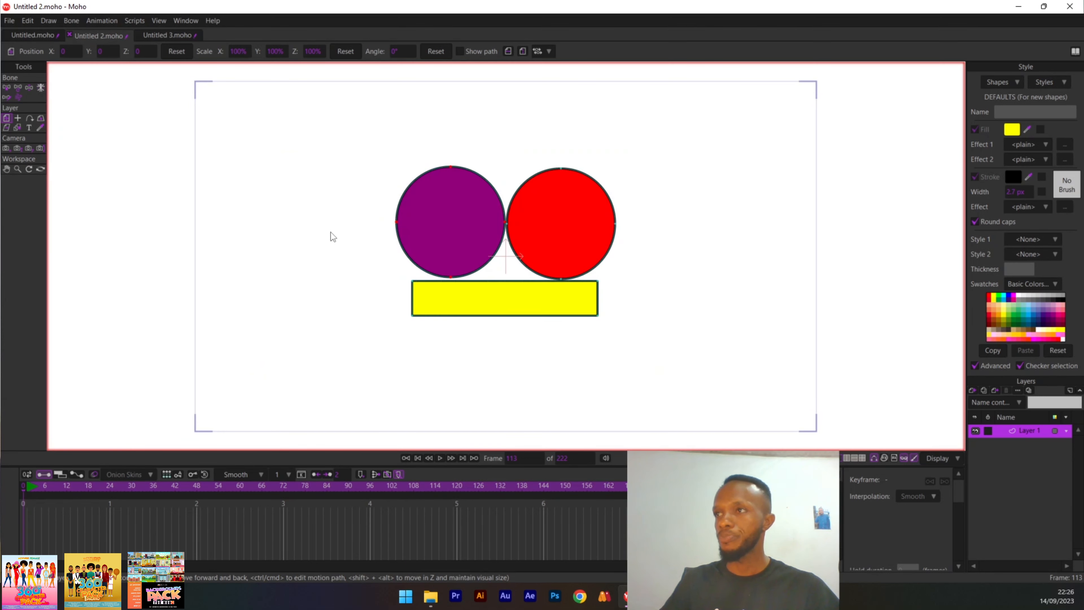
scroll(330, 232, right, 3)
scroll(333, 234, down, 1)
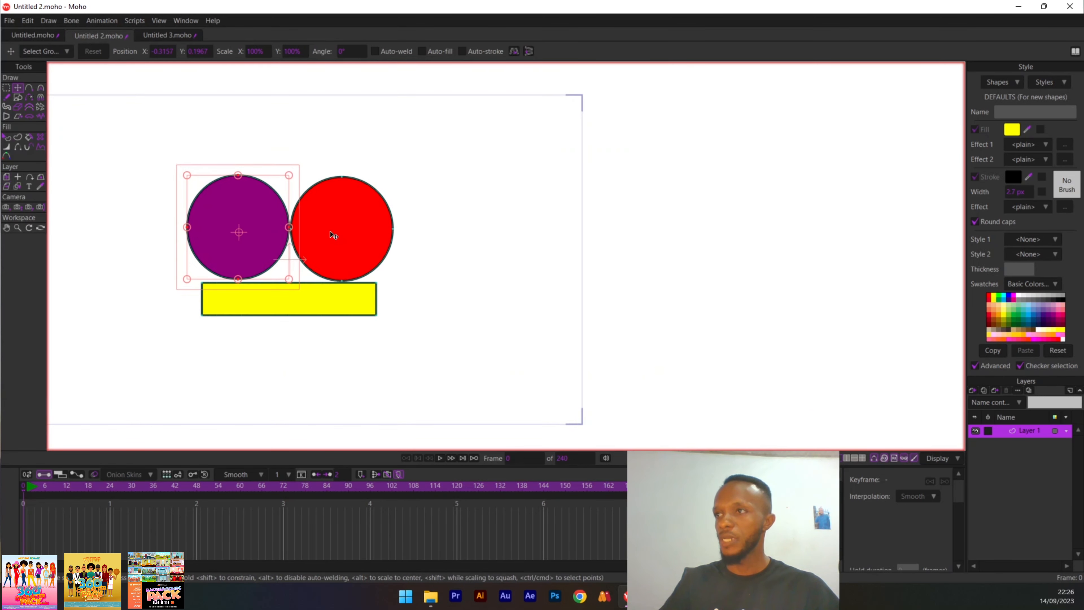
drag(302, 268, 441, 253)
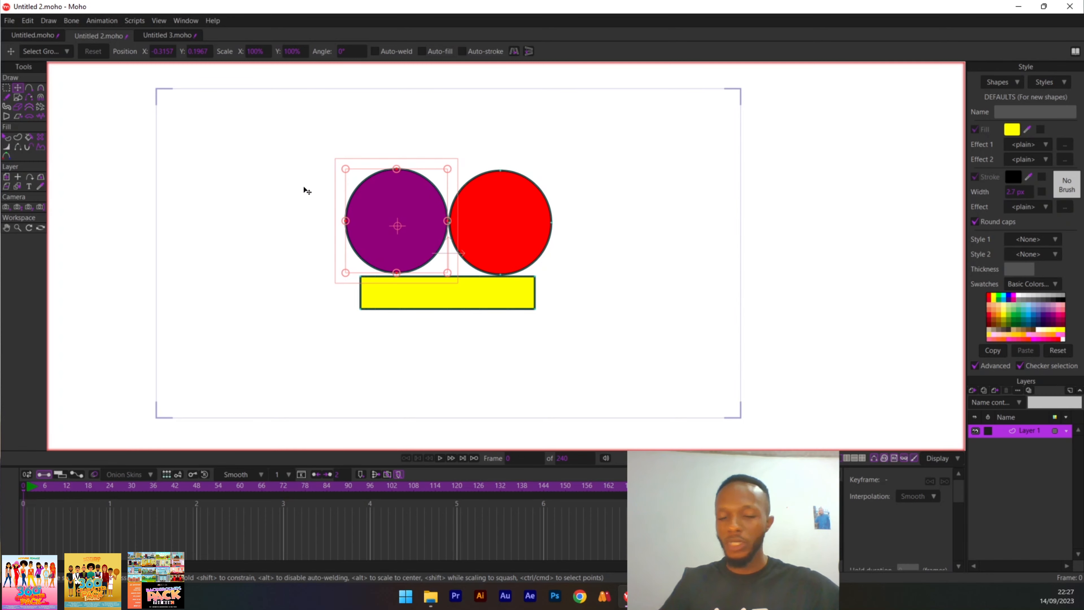
Step: Move the purple circle and the red circle so that they overlap each other and the yellow rectangle
click(339, 203)
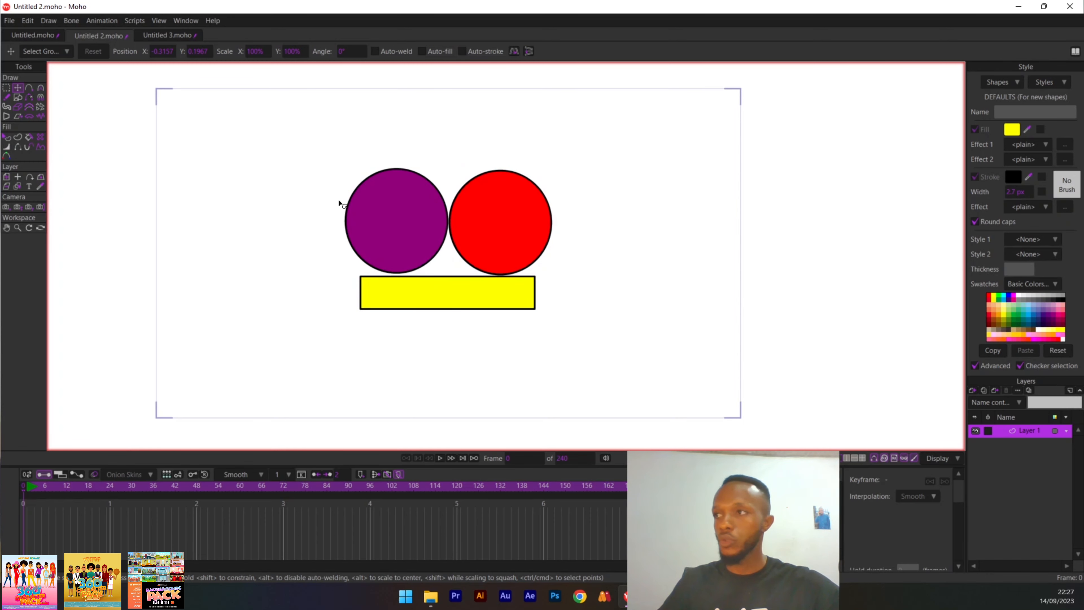
key(q)
click(406, 227)
key(t)
drag(402, 229, 401, 240)
drag(481, 227, 490, 227)
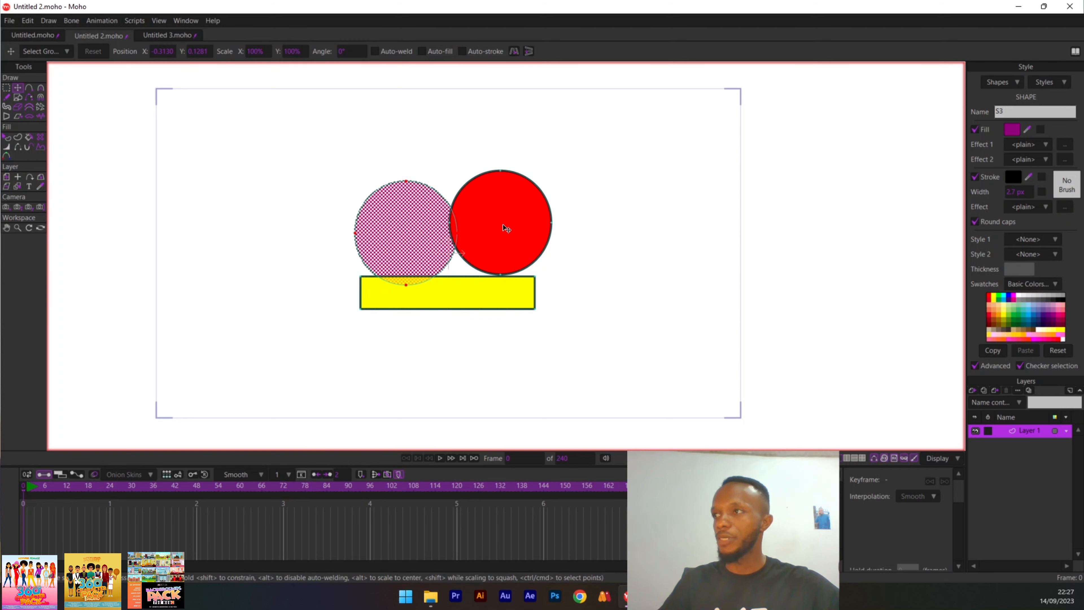
click(503, 227)
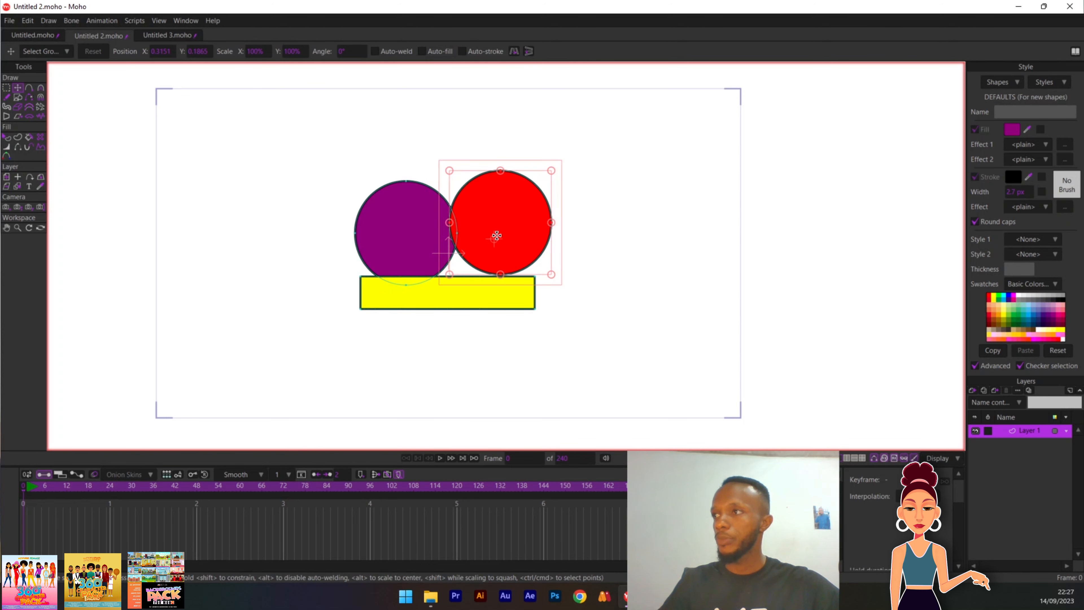
mouse_move(510, 223)
mouse_down()
mouse_move(503, 237)
mouse_move(500, 227)
mouse_up()
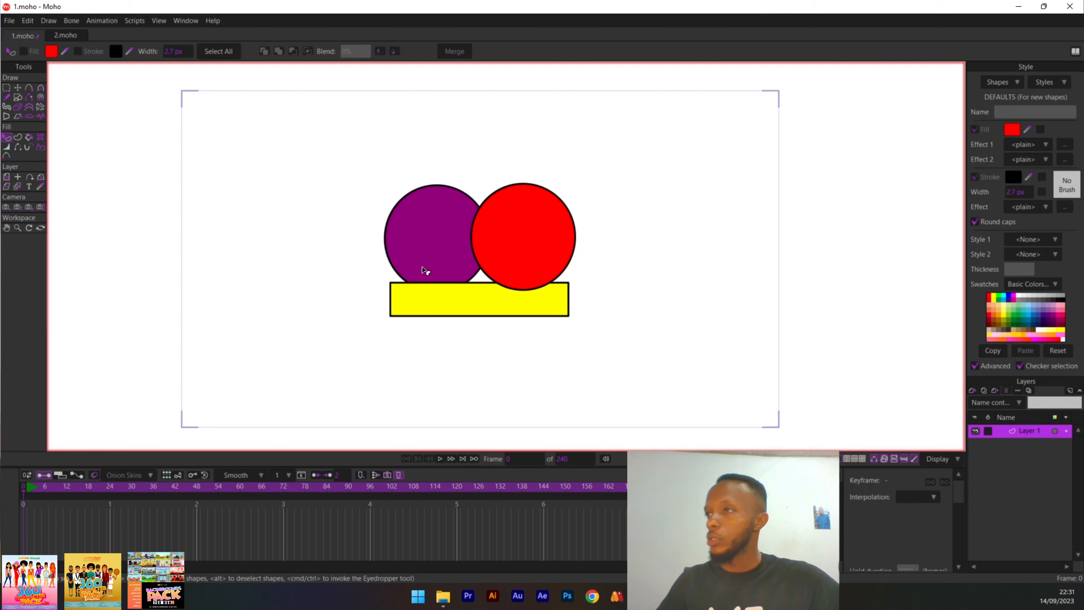
Step: Select the yellow rectangle and both circles together and merge them into one shape
click(425, 245)
shift+click(535, 250)
click(478, 309)
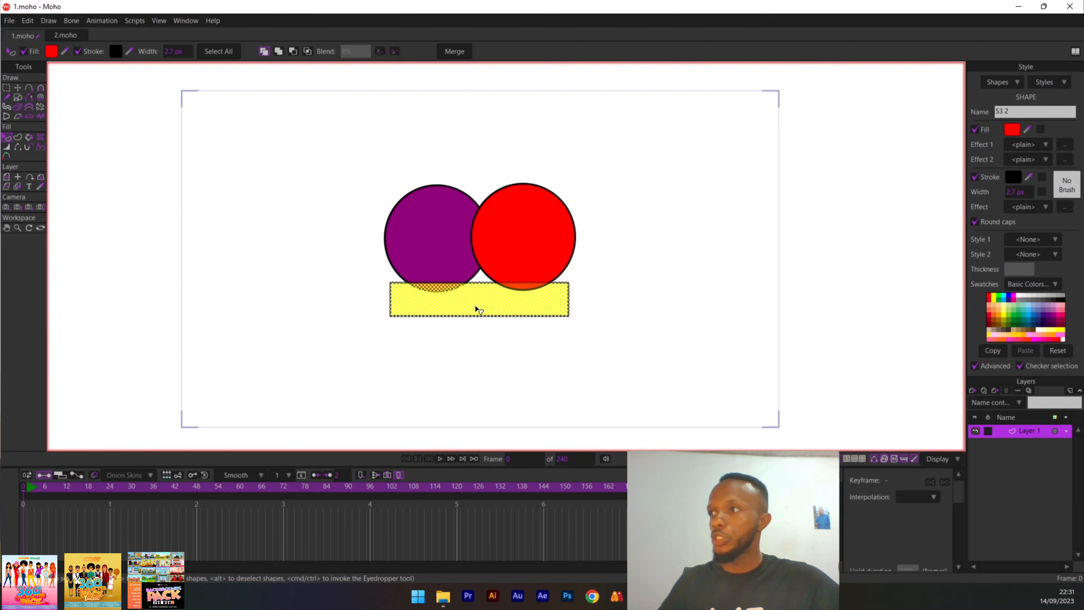
shift+click(447, 235)
shift+click(514, 247)
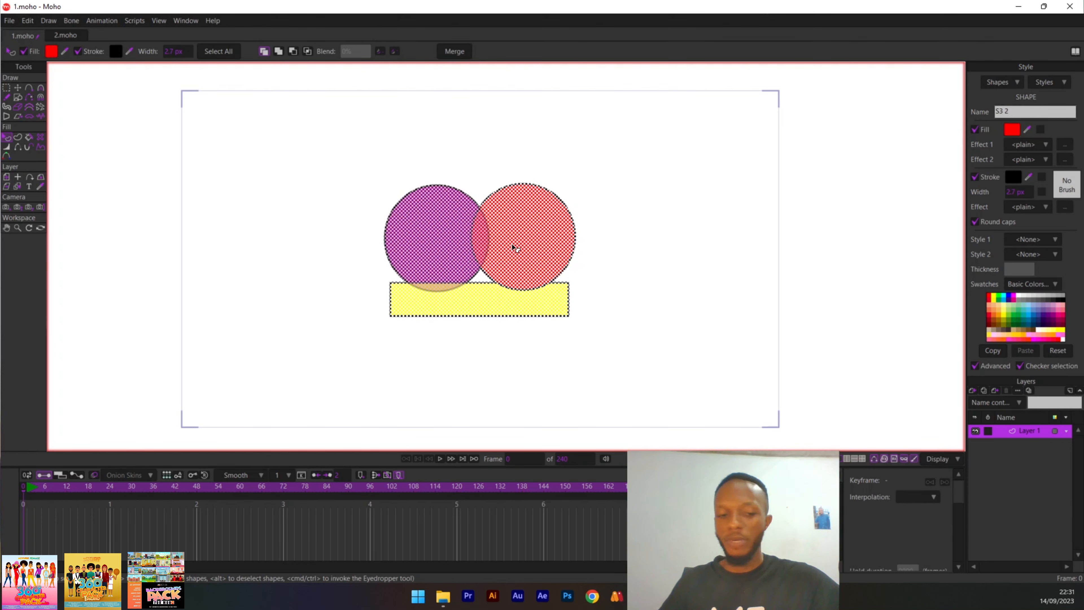
click(459, 53)
click(393, 267)
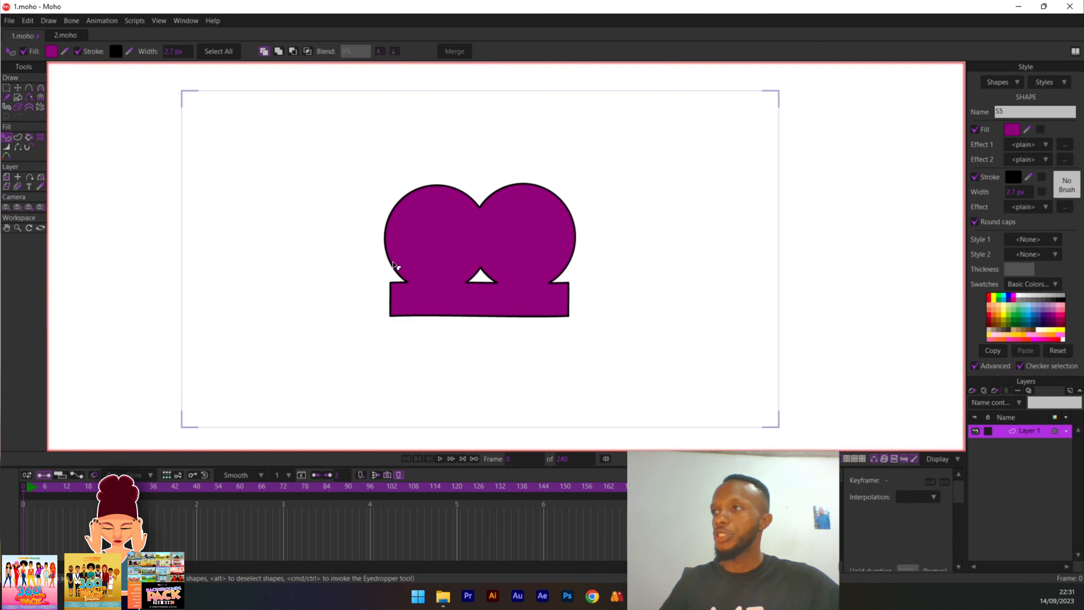
Step: Select all points of the merged shape and move it slightly left and down to about X -0.044, Y 0.032
scroll(492, 309, up, 3)
drag(492, 299, 421, 321)
scroll(424, 323, down, 1)
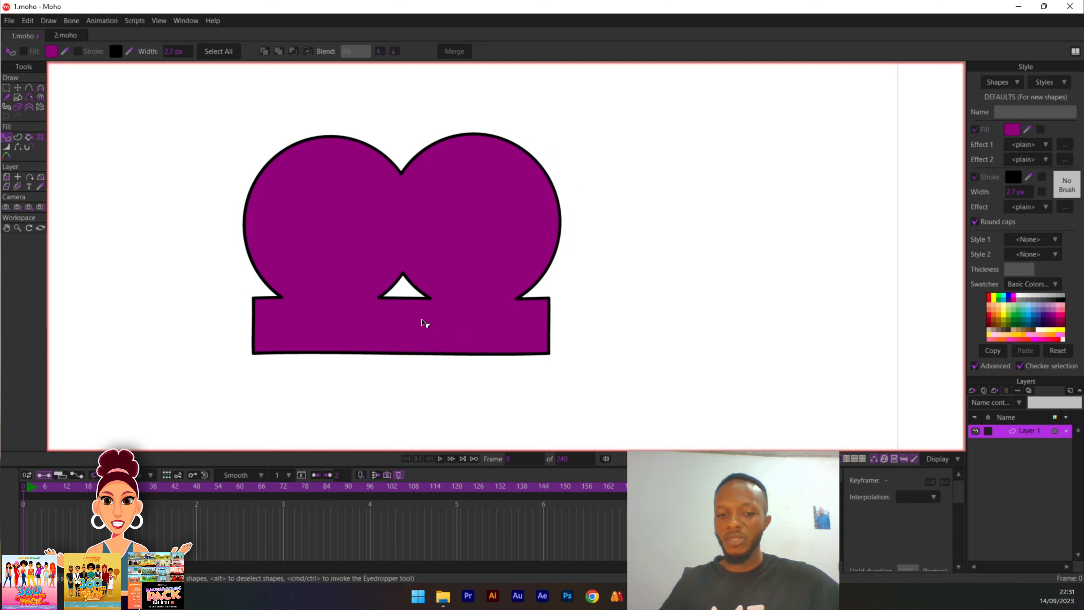
key(t)
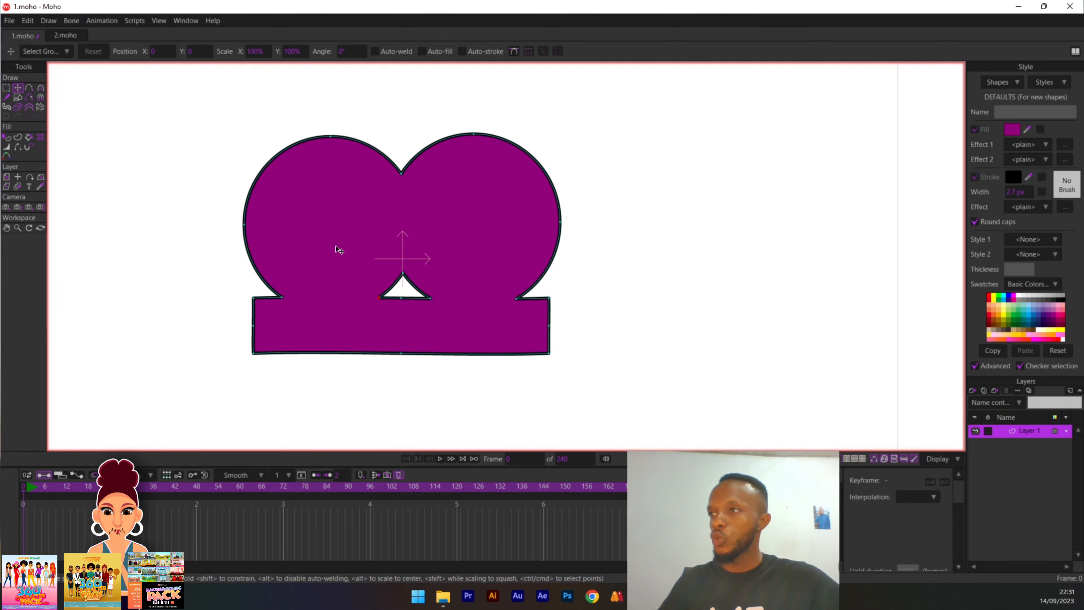
key(ctrl+a)
mouse_move(352, 237)
mouse_down()
mouse_move(365, 190)
mouse_move(279, 181)
mouse_move(341, 240)
mouse_move(352, 232)
mouse_up()
scroll(352, 233, down, 3)
scroll(353, 233, up, 2)
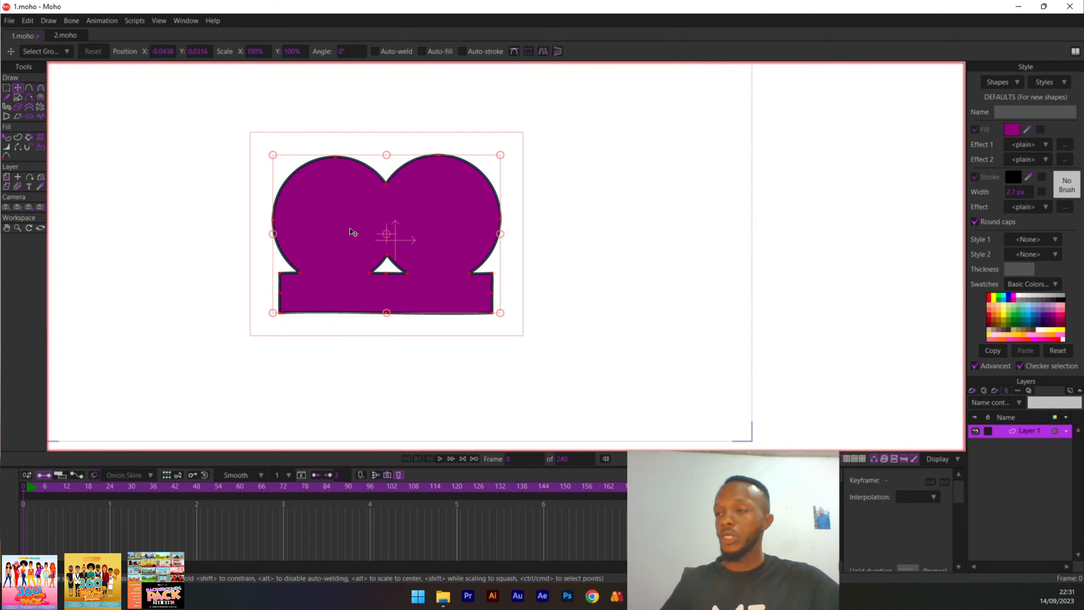
scroll(352, 233, down, 1)
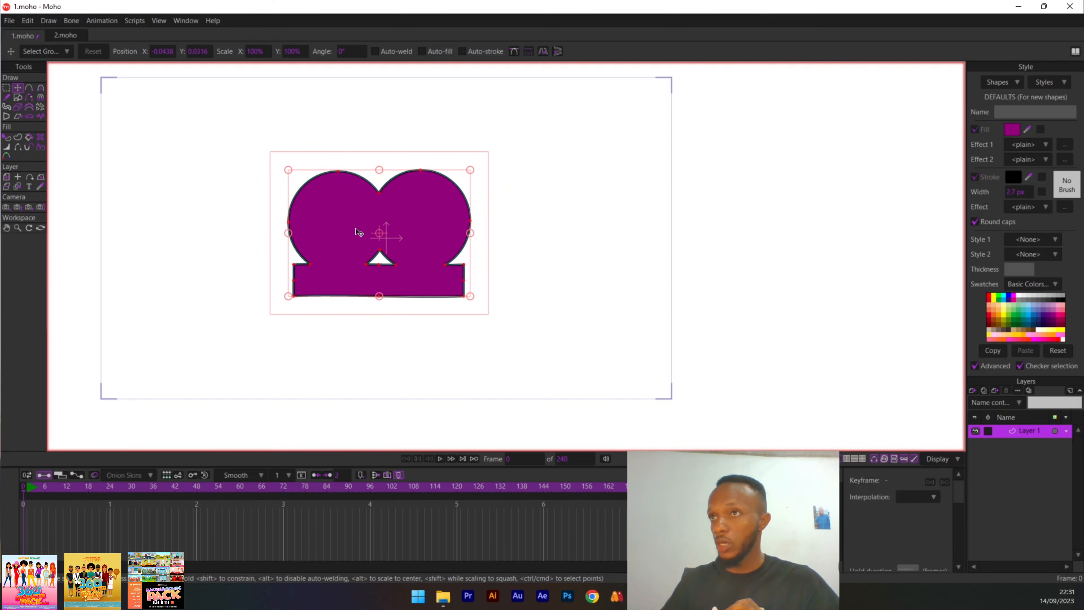
scroll(388, 237, up, 1)
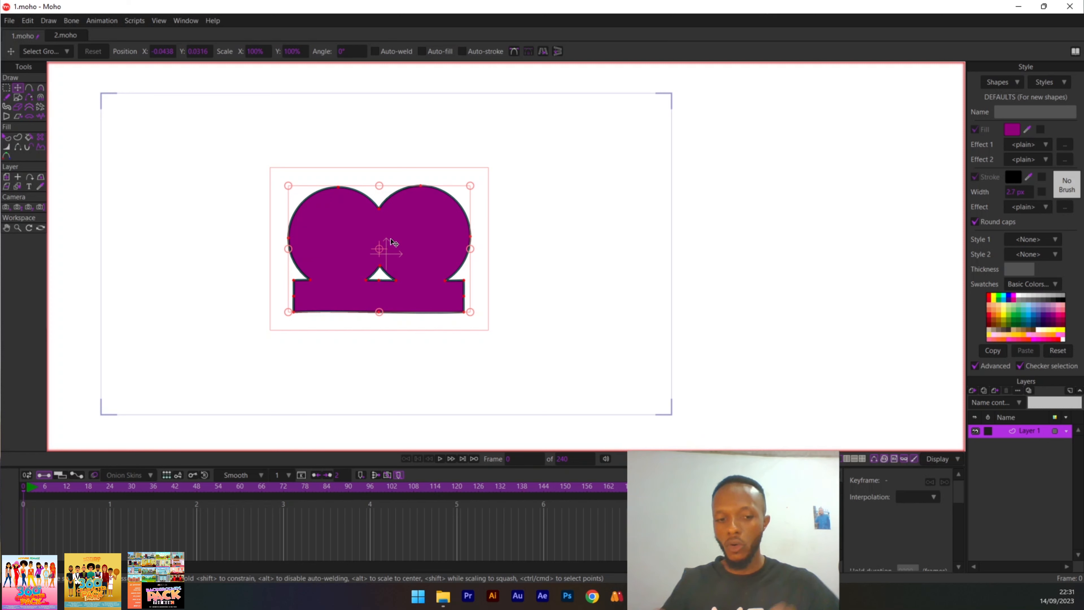
Step: Undo the move of the merged shape and the merge itself
key(ctrl+z)
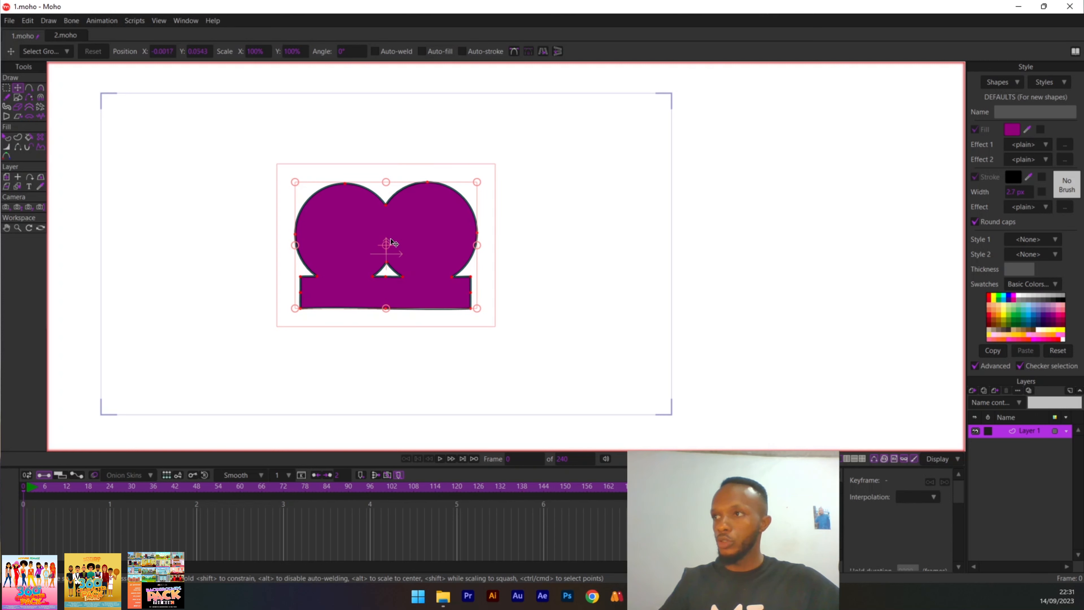
key(ctrl+z)
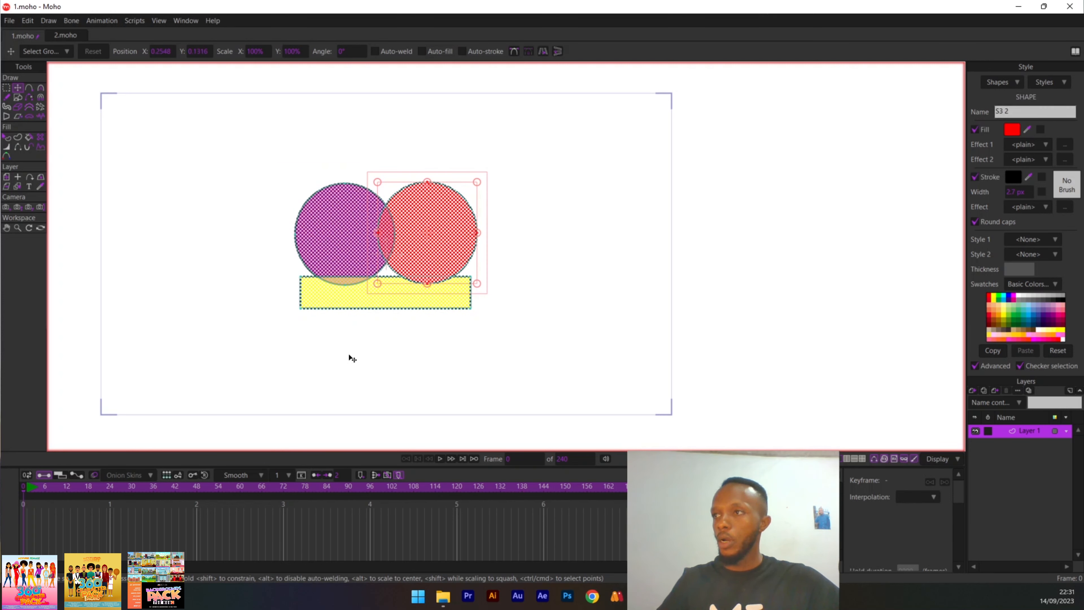
Step: Select only the red circle and combine it with the yellow rectangle beneath it as a union
key(q)
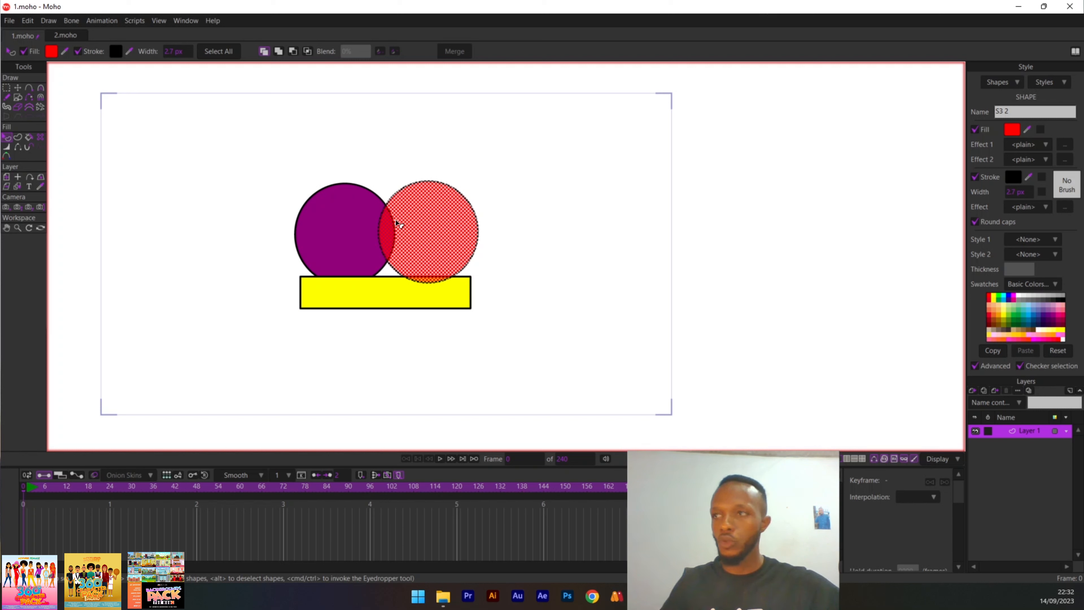
click(483, 177)
click(445, 222)
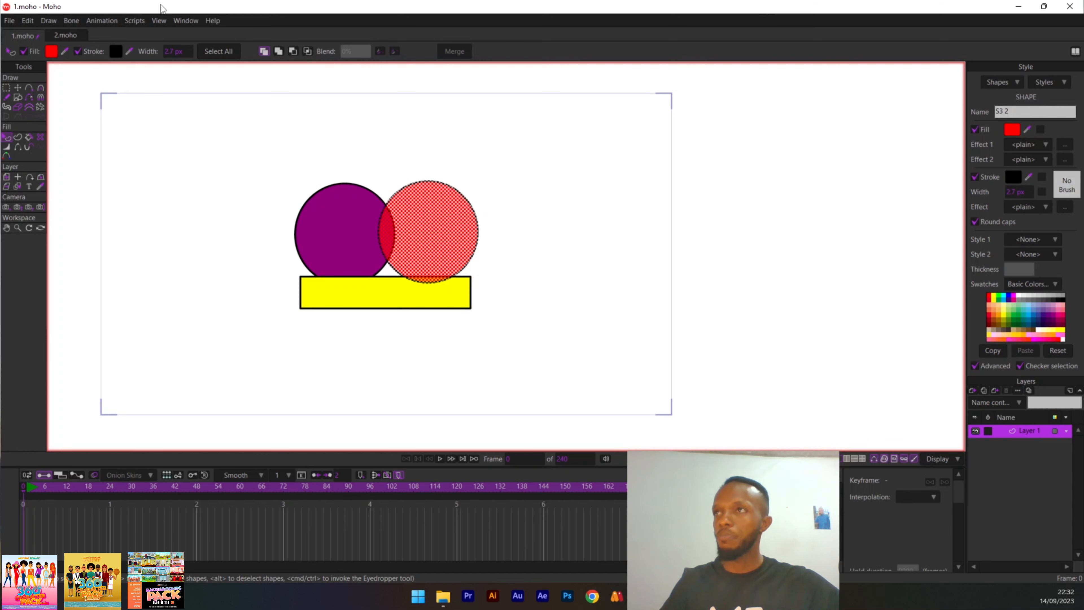
click(278, 51)
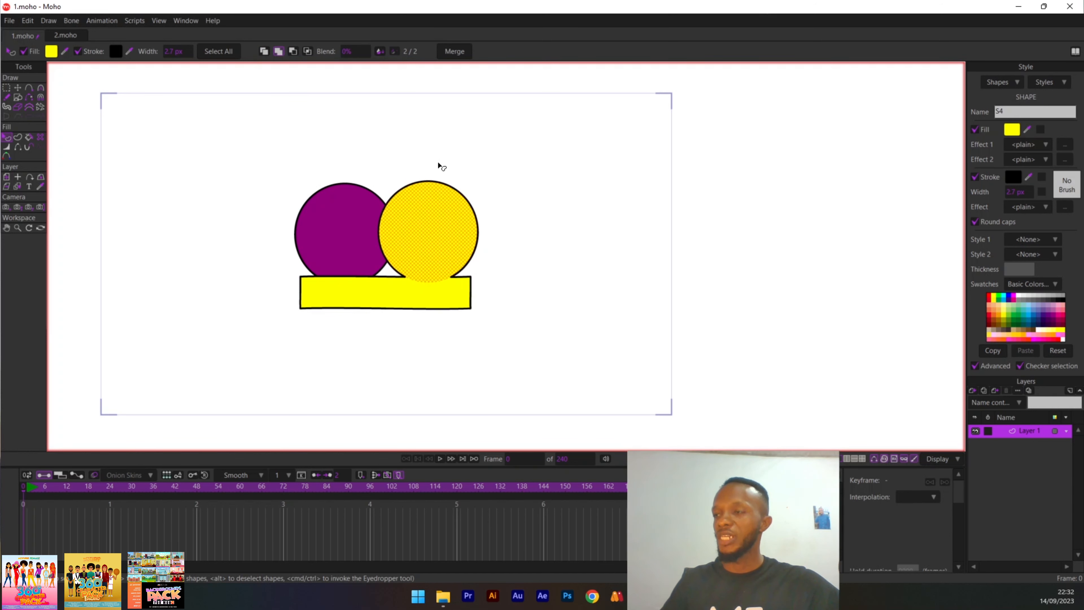
Step: Set the Blend of the united yellow circle and rectangle to 11%
scroll(513, 219, up, 3)
click(525, 264)
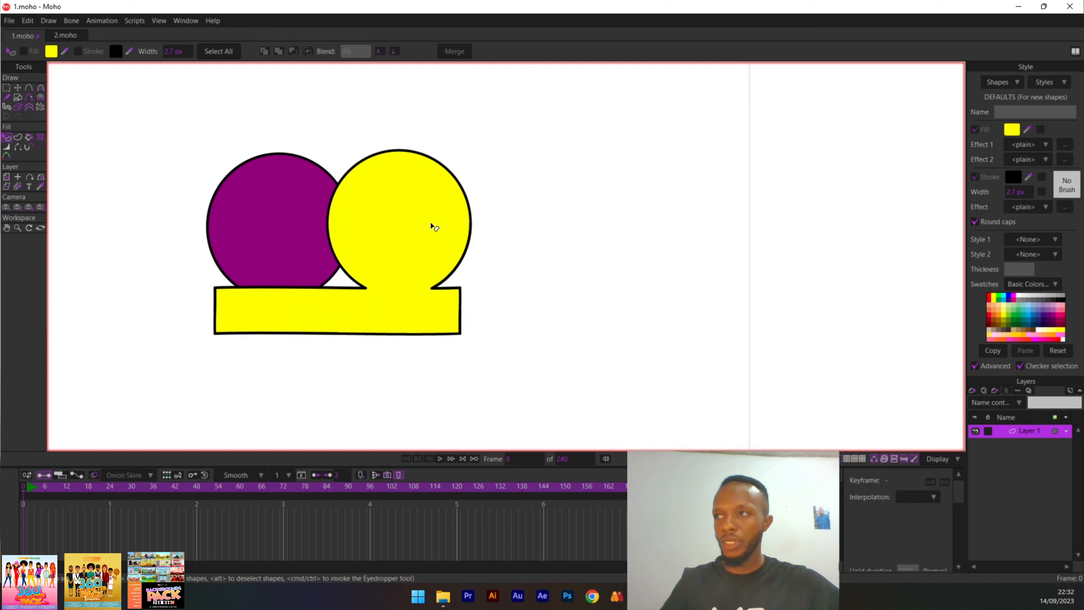
click(410, 236)
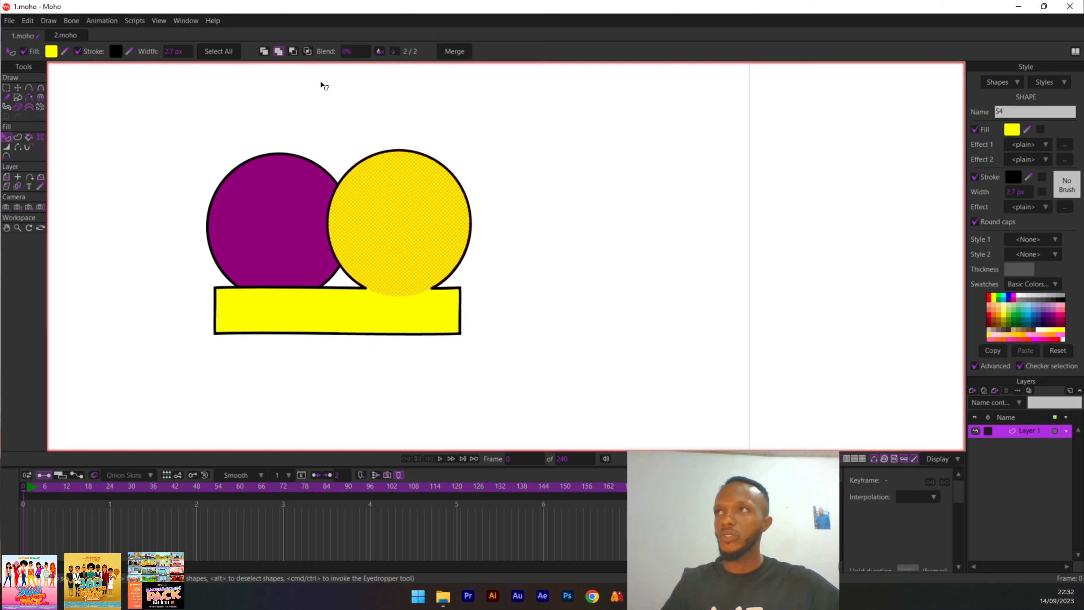
drag(374, 53, 392, 55)
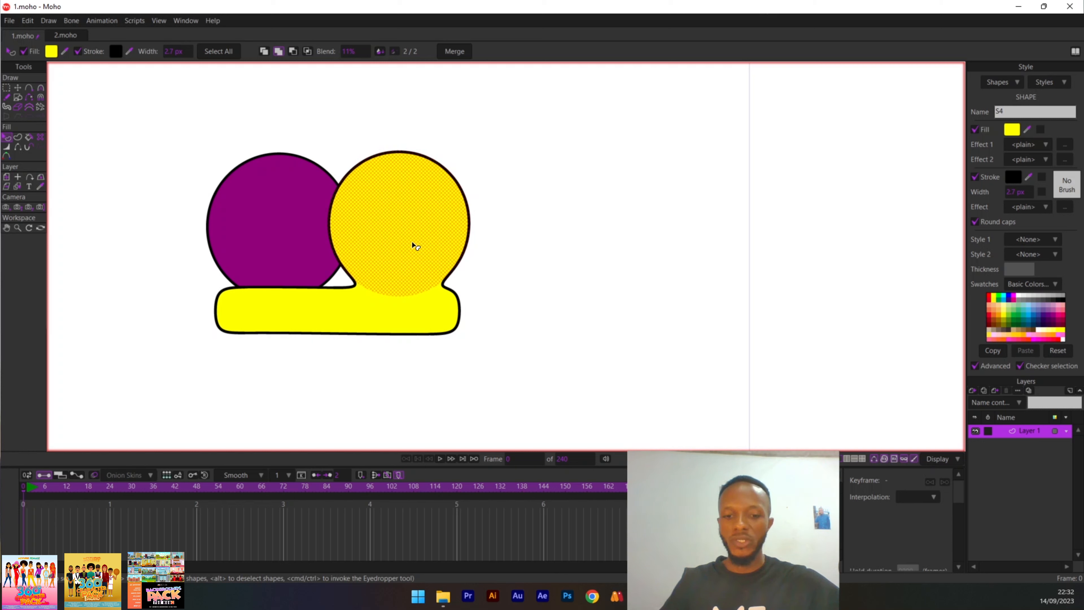
Step: Move the united yellow circle slightly right and down along the rectangle to about X 0.3814, Y 0.1138
key(t)
mouse_move(413, 237)
mouse_down()
mouse_move(673, 217)
mouse_move(448, 282)
mouse_move(459, 247)
mouse_move(453, 187)
mouse_move(402, 235)
mouse_move(420, 247)
mouse_up()
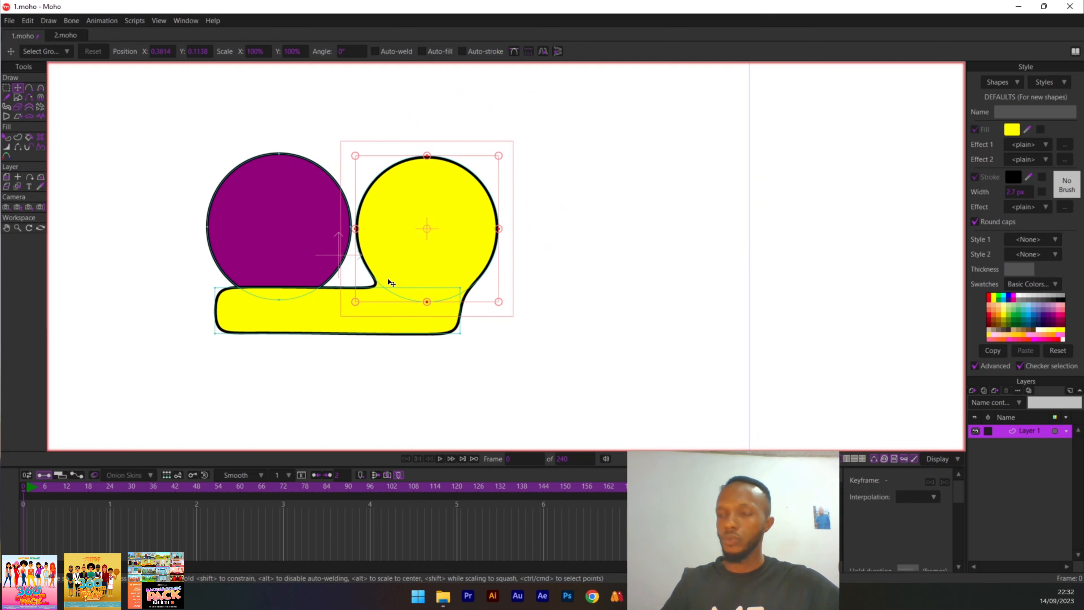
Step: Remove the union so that the red circle and the yellow rectangle are separate normal shapes, and clear the selection
key(q)
click(375, 304)
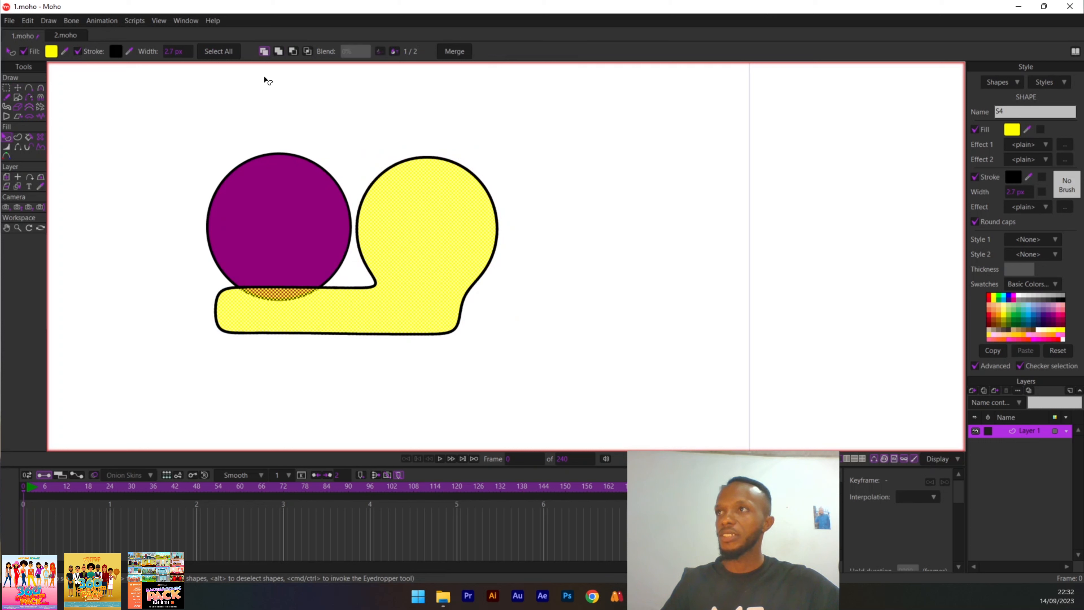
click(279, 50)
click(264, 52)
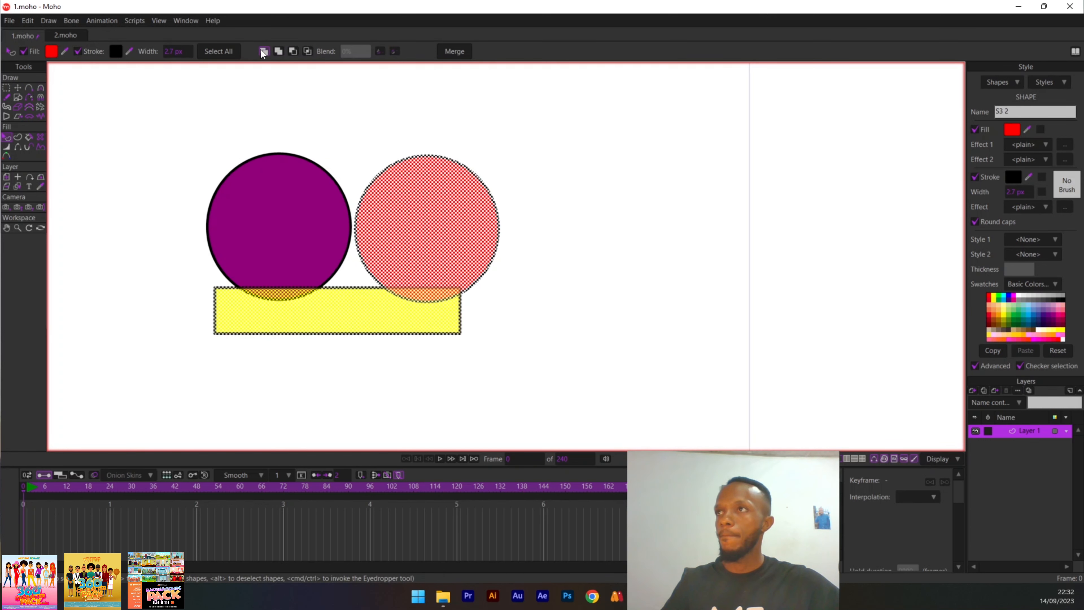
click(345, 121)
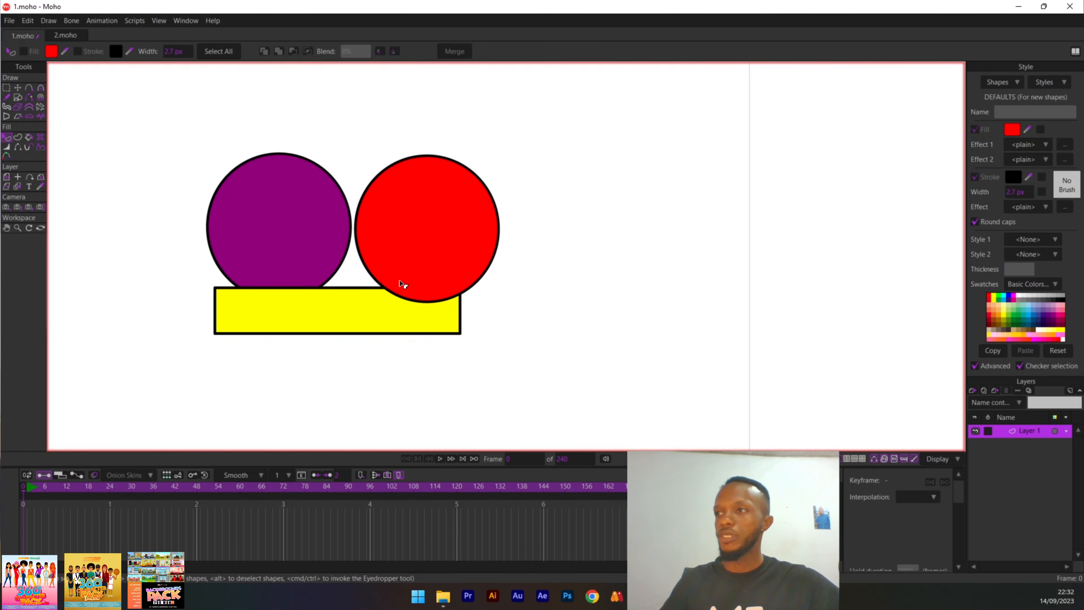
Step: Subtract the red circle from the yellow rectangle beneath it and set the Blend to 0%
click(395, 295)
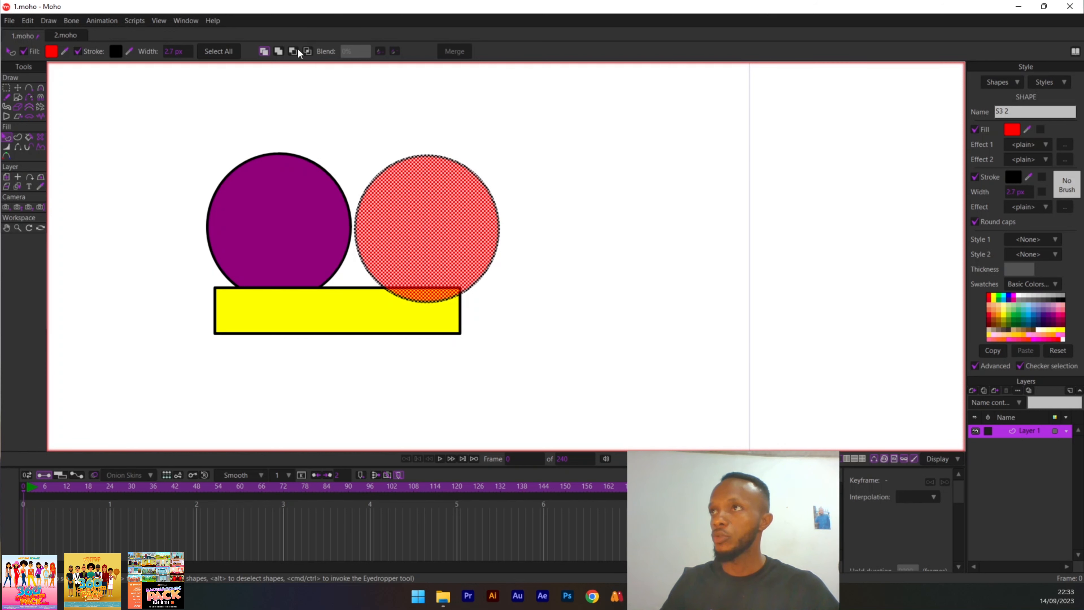
click(290, 52)
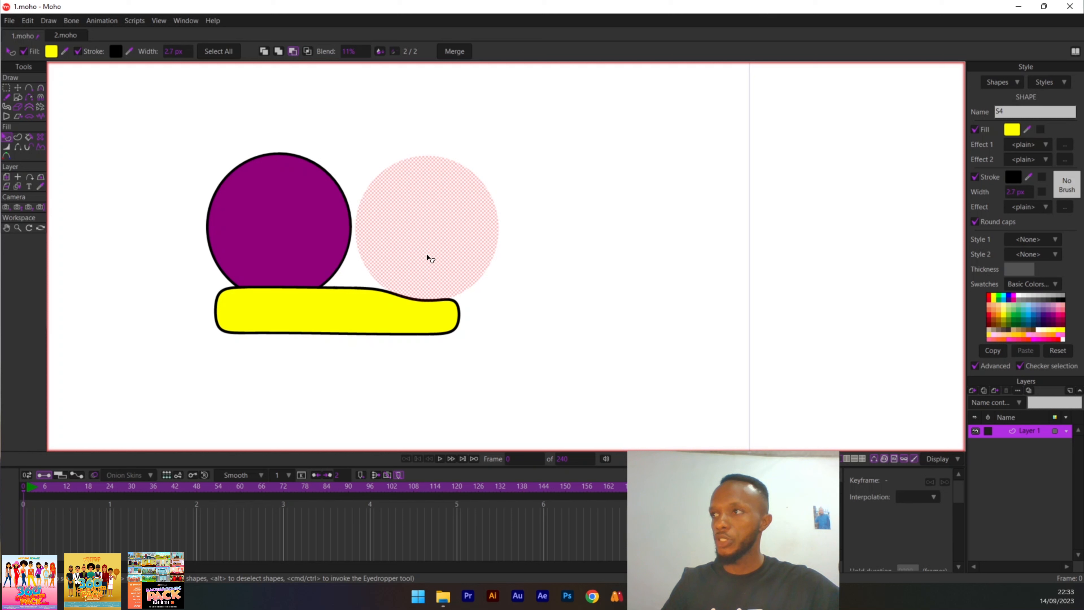
drag(333, 52, 280, 51)
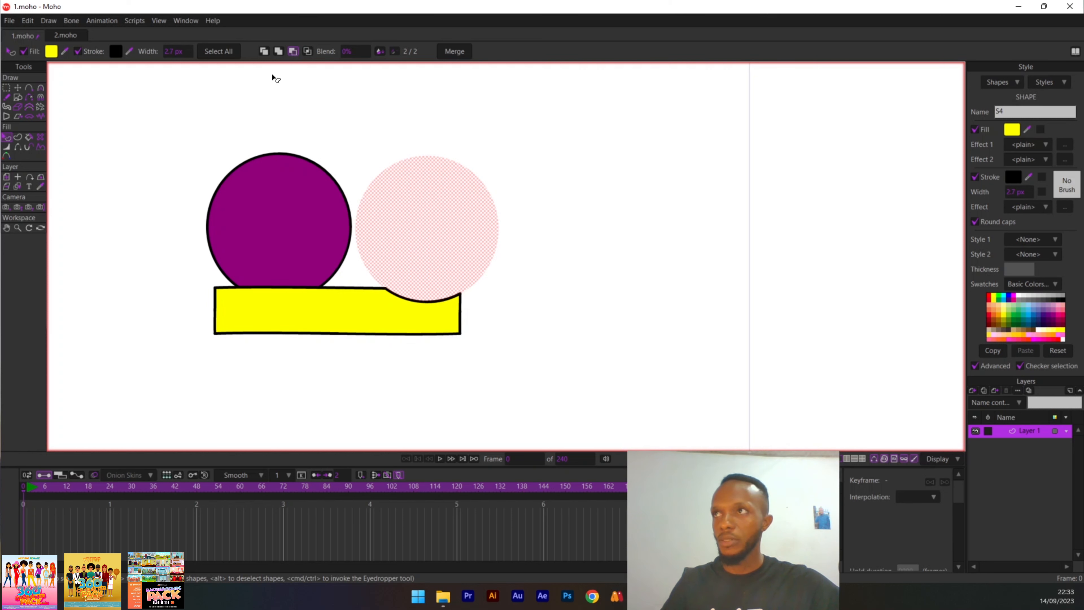
Step: Move the subtracting circle up and right off the yellow rectangle, and shift the rectangle right beneath it
click(17, 87)
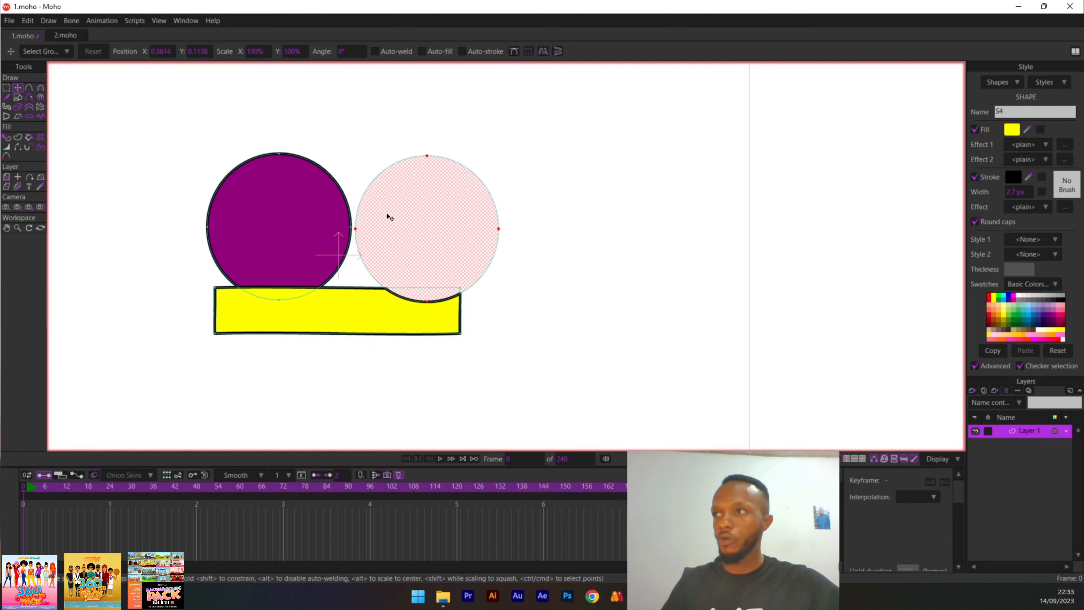
click(412, 208)
drag(404, 230, 526, 174)
click(390, 316)
drag(387, 315, 551, 313)
Step: Move the subtracting circle down over the middle of the yellow rectangle, to about X 0.7112, Y -0.2609
click(505, 158)
drag(506, 158, 515, 412)
mouse_move(513, 310)
mouse_down()
mouse_move(503, 308)
mouse_move(560, 315)
mouse_move(531, 316)
mouse_up()
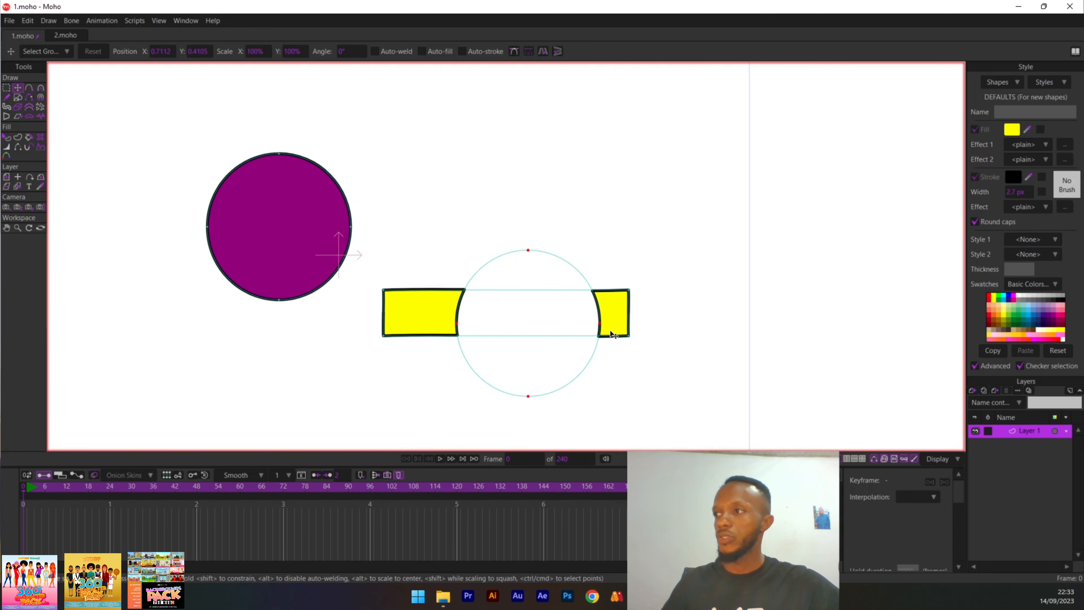
drag(501, 356, 499, 315)
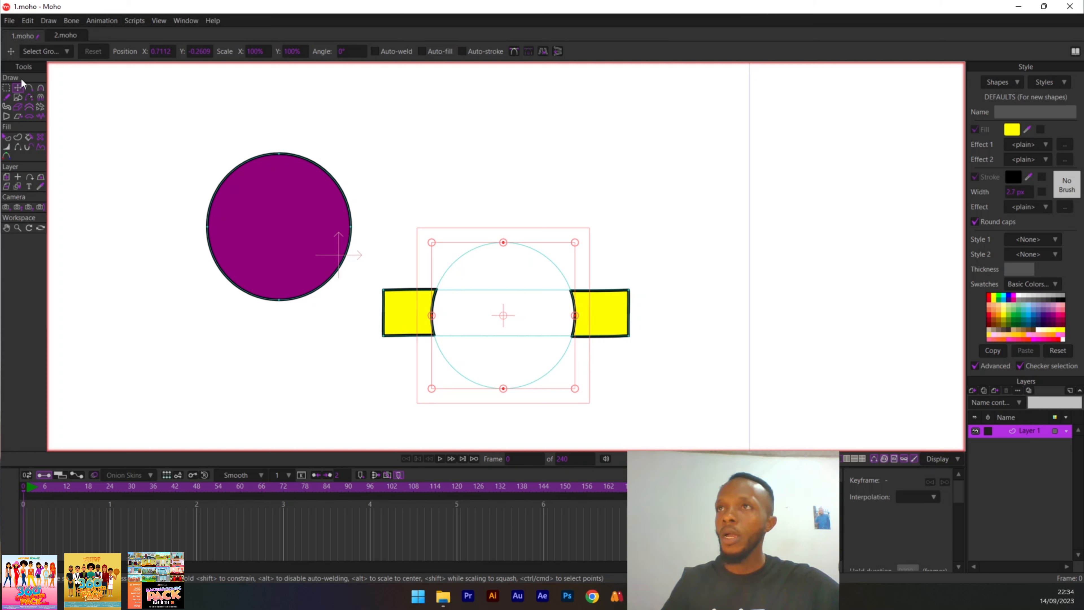
Step: Switch to the 2.moho project and examine the woman character on the orange background
click(63, 35)
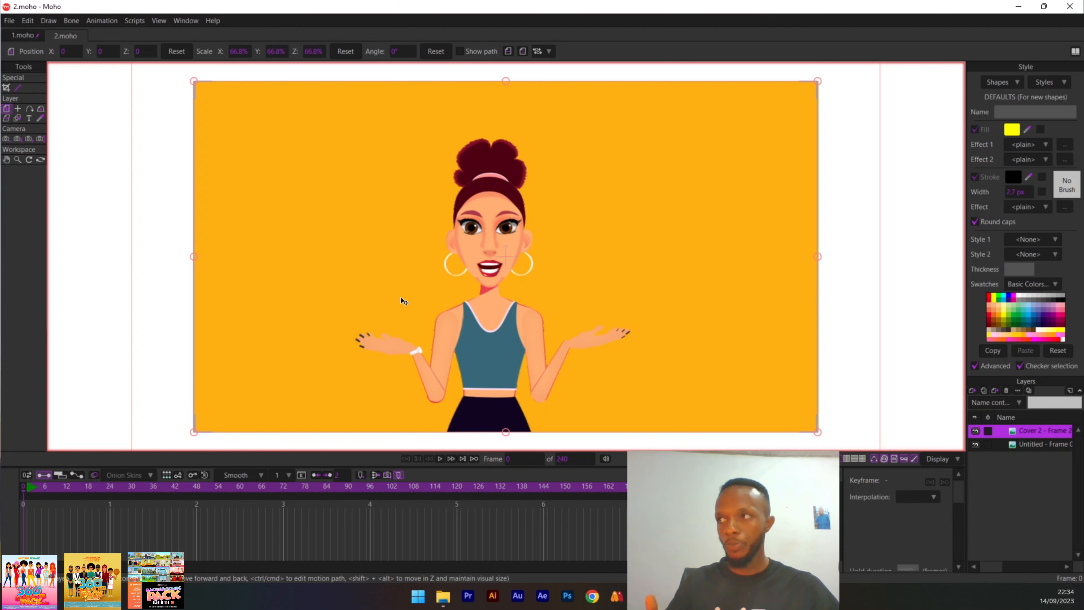
scroll(538, 314, down, 3)
scroll(491, 305, up, 3)
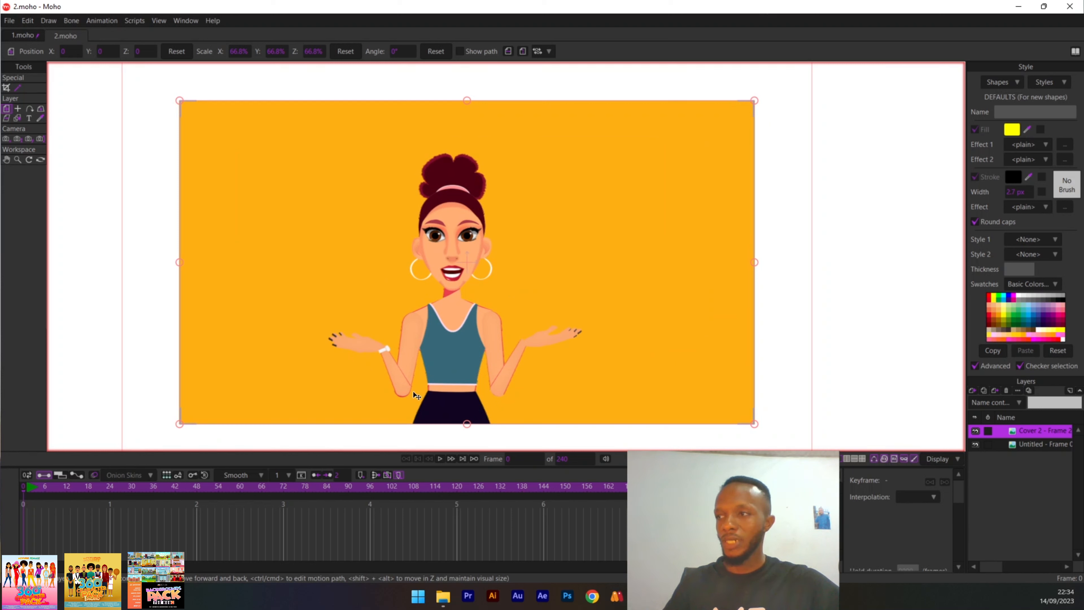
scroll(443, 267, up, 3)
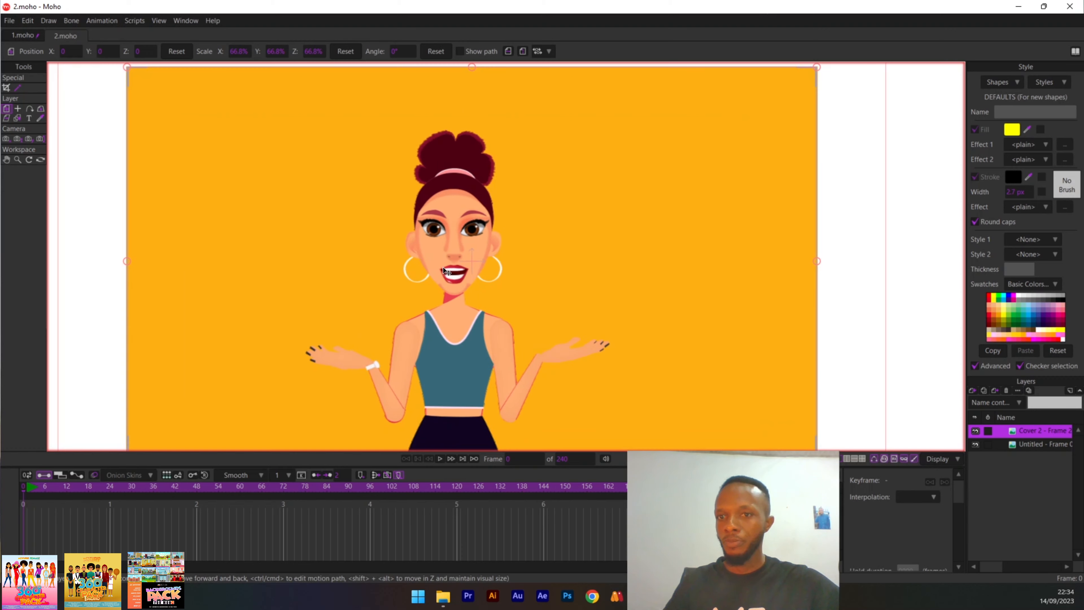
scroll(444, 269, down, 2)
scroll(409, 289, down, 2)
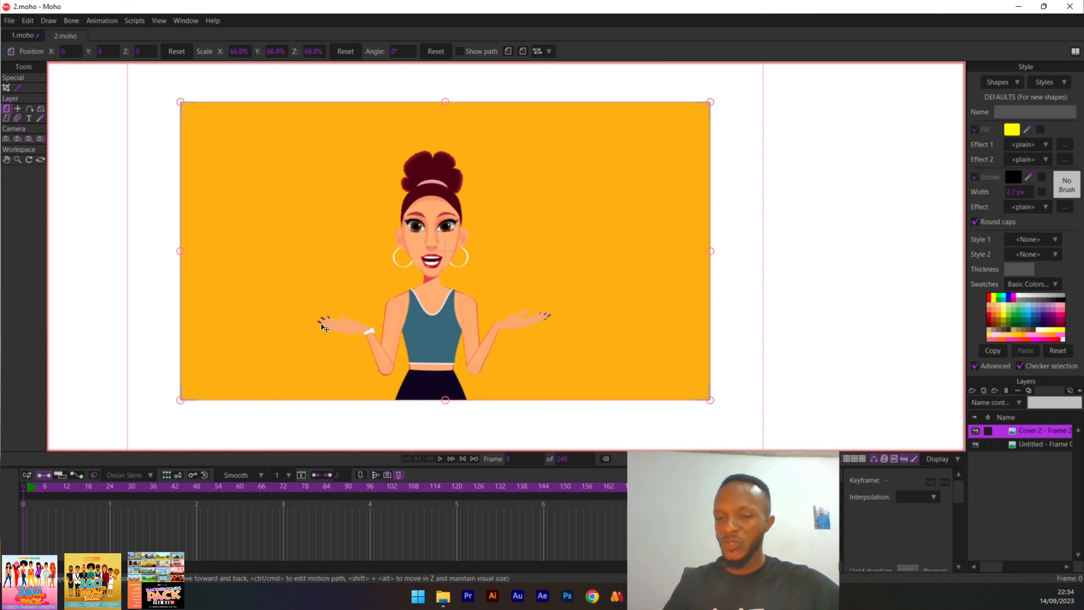
scroll(403, 275, down, 2)
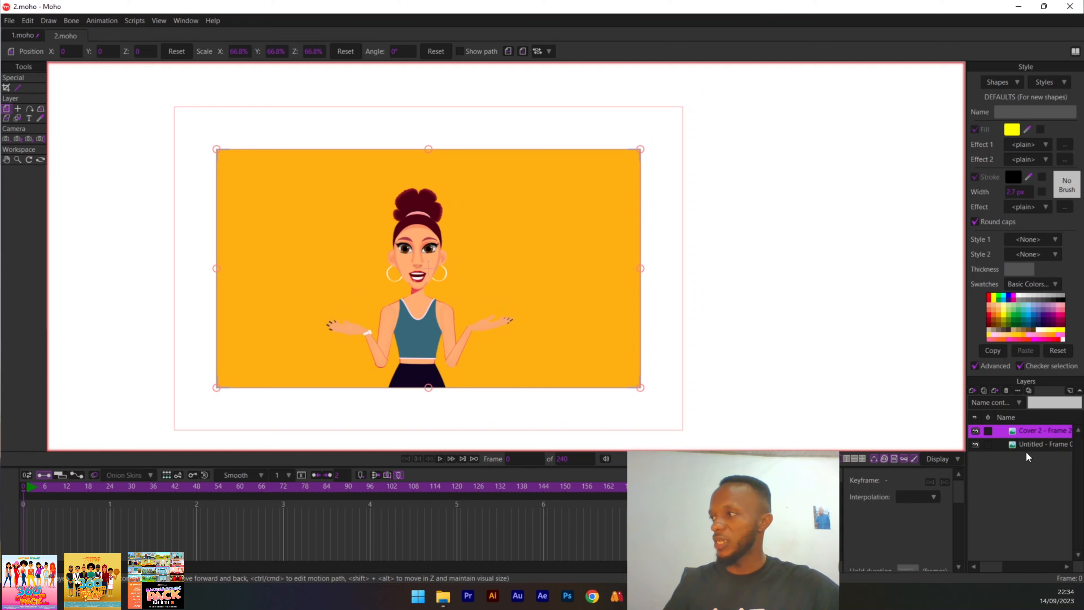
Step: Set the blend mode of the Cover 2 character layer to Difference
right_click(1034, 435)
mouse_move(997, 482)
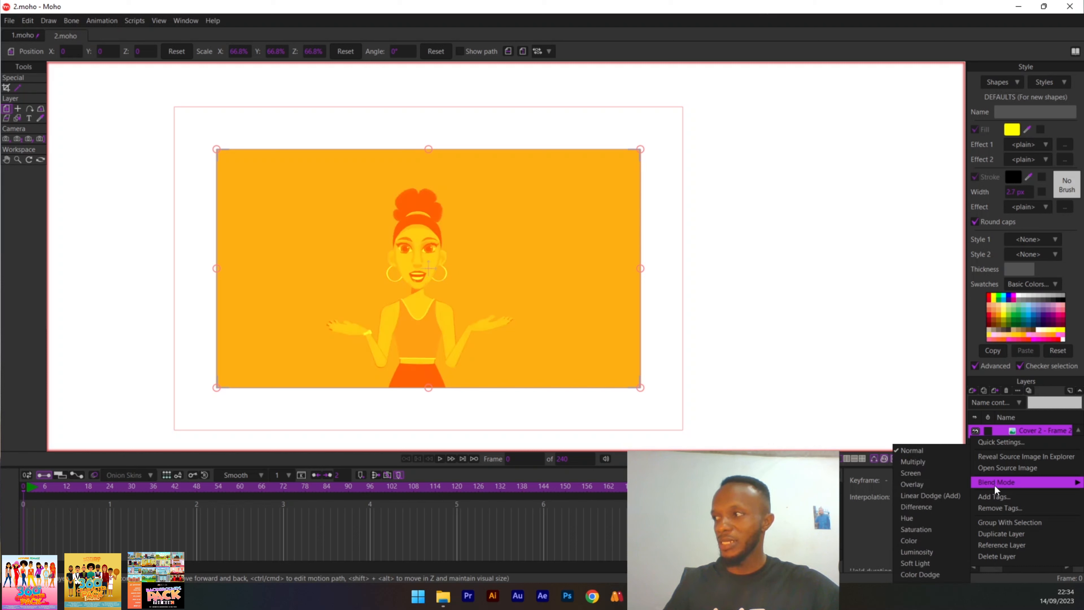
click(1036, 428)
right_click(1036, 428)
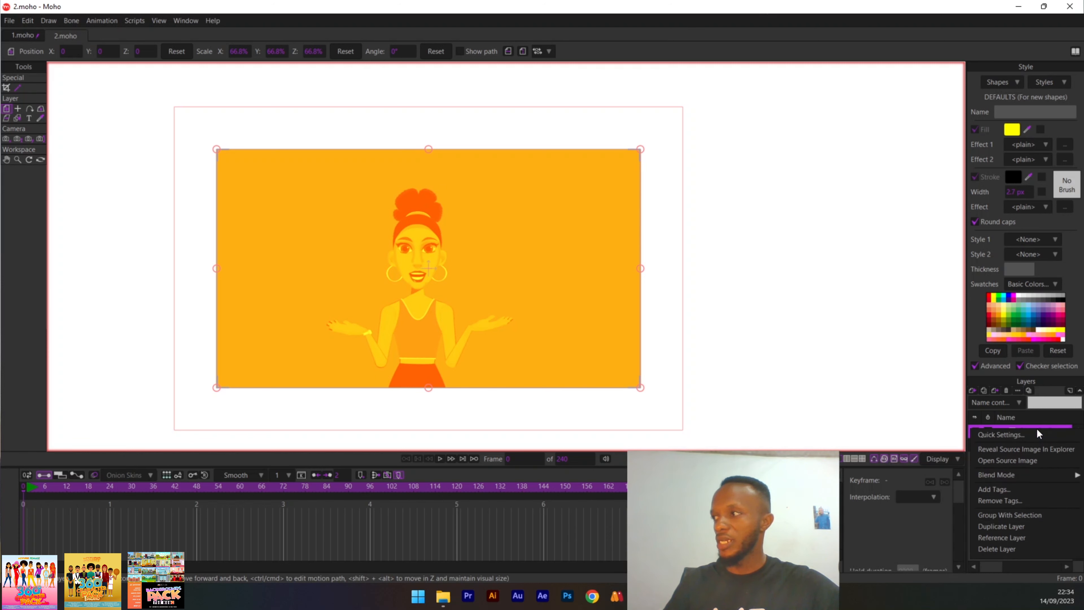
click(1023, 427)
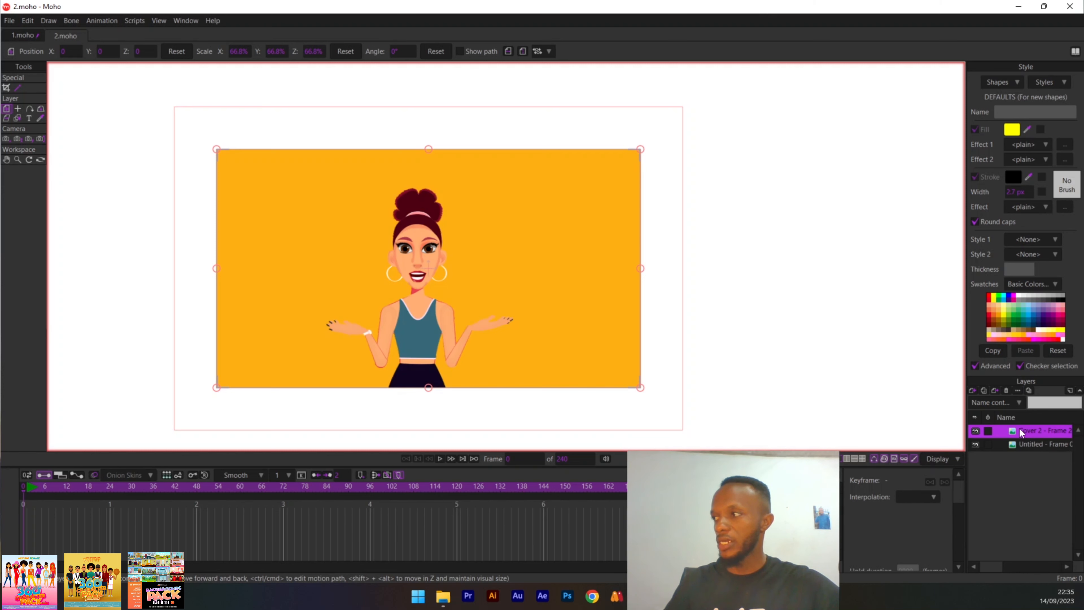
right_click(1025, 430)
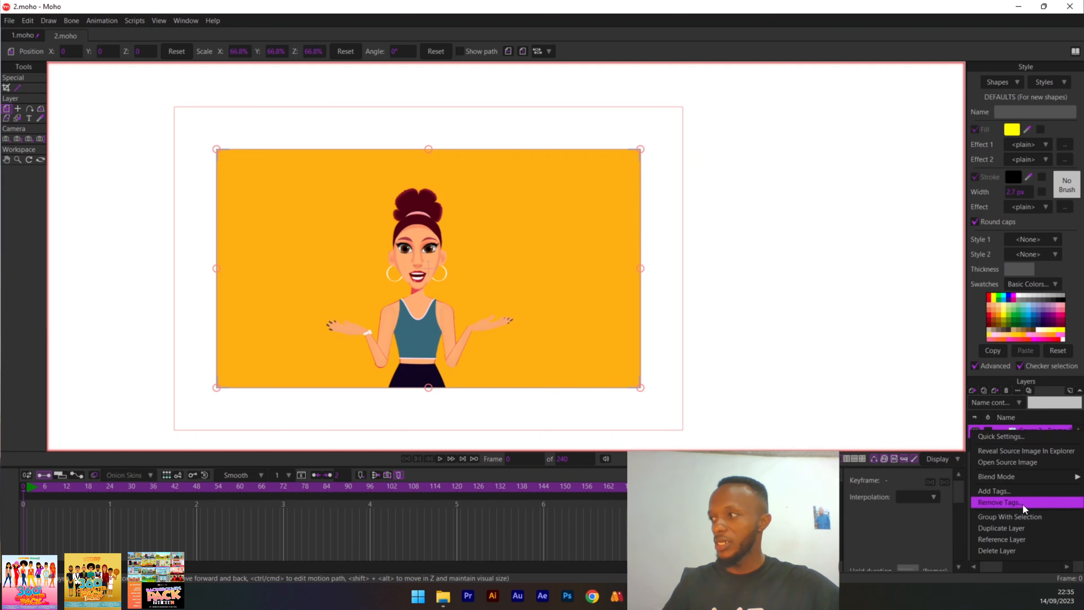
mouse_move(1014, 483)
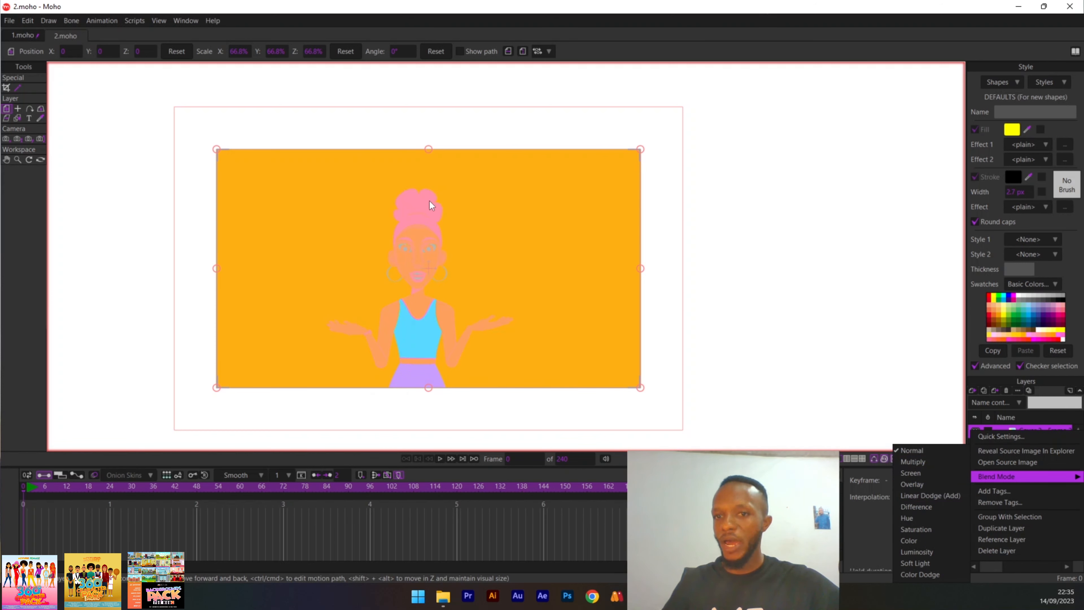
click(940, 511)
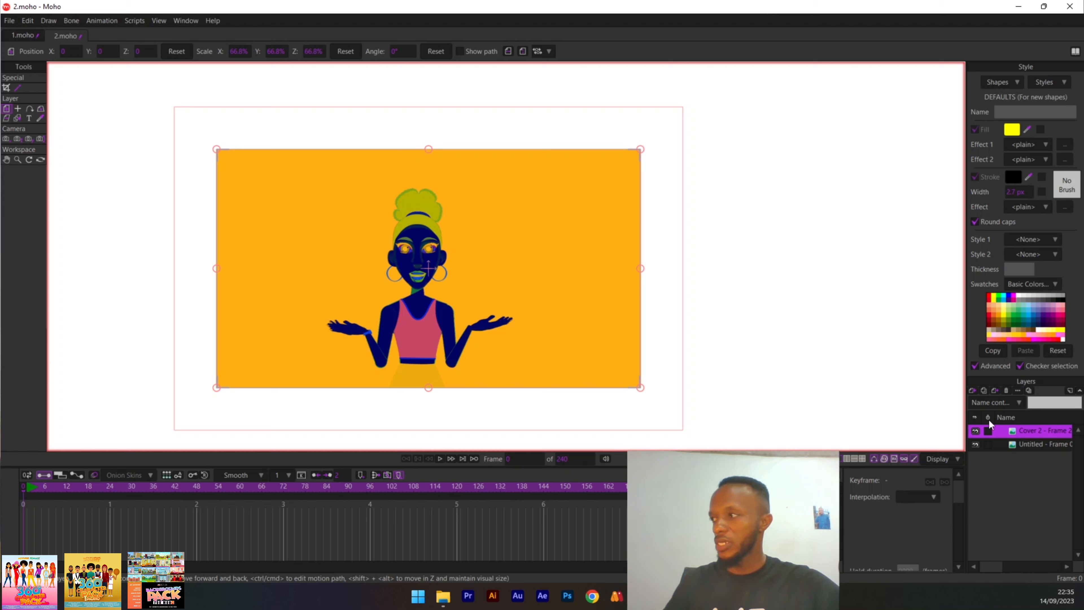
Step: Return the Cover 2 character layer's blend mode to Normal
right_click(1035, 430)
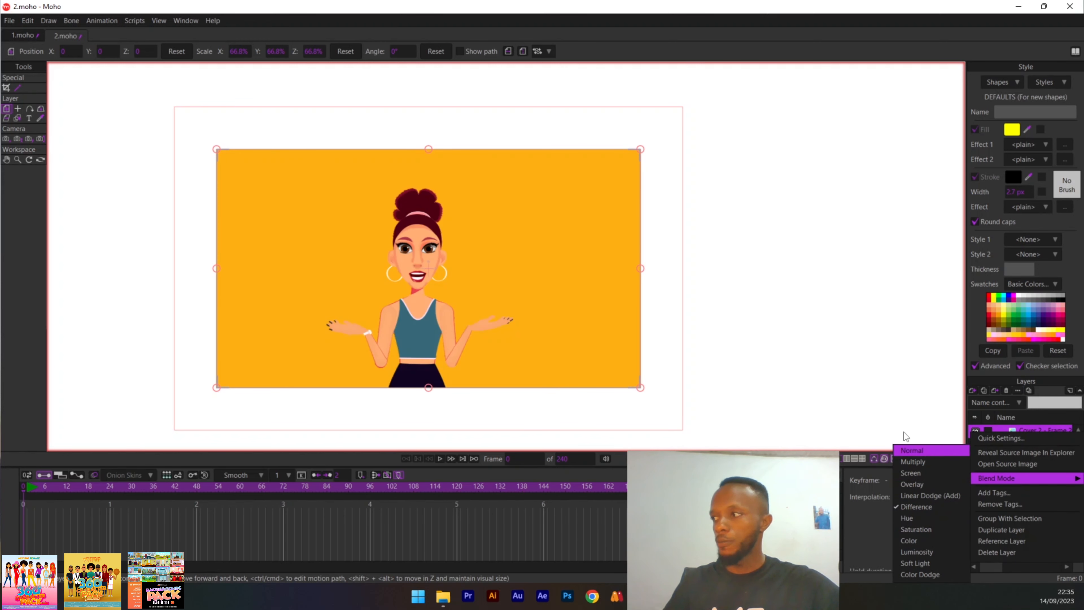
click(940, 451)
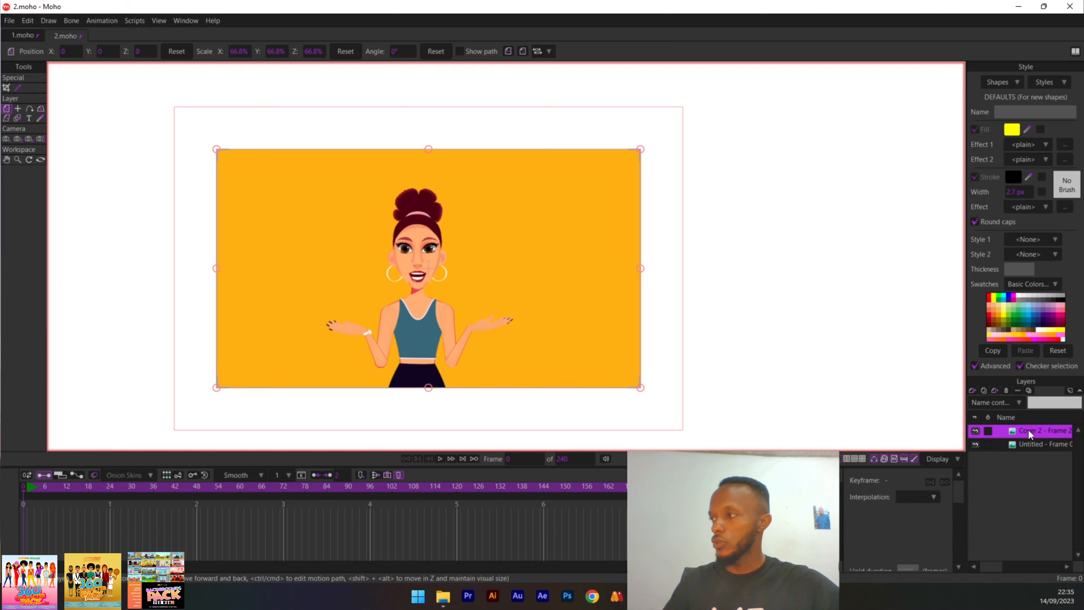
Step: In the Cover 2 character layer's settings, toggle the white 6 px outline to compare the character with and without it, leaving it on
double_click(1028, 429)
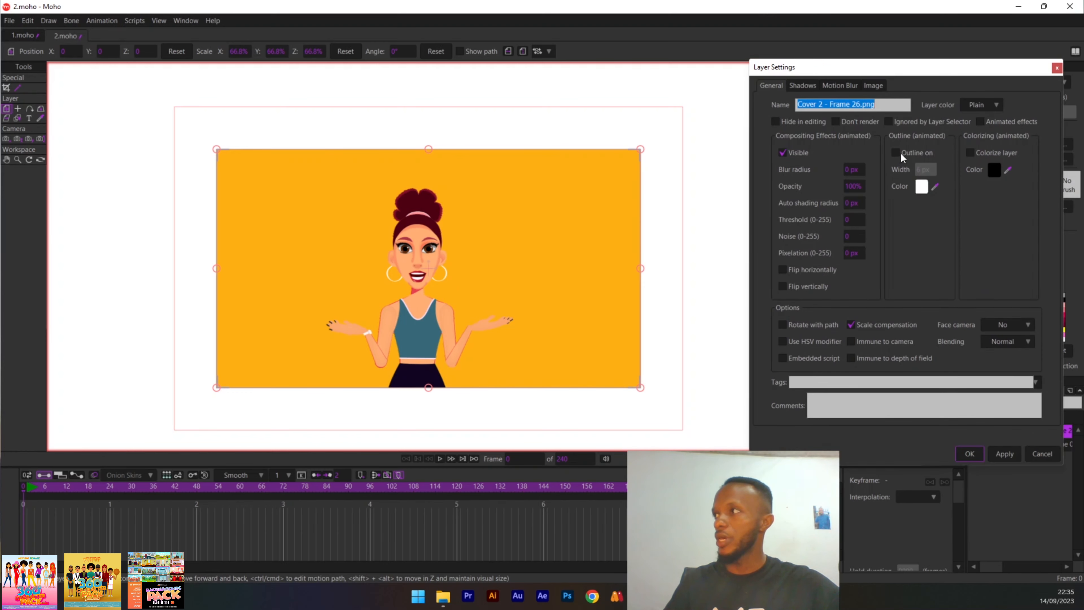
click(900, 154)
scroll(414, 260, up, 1)
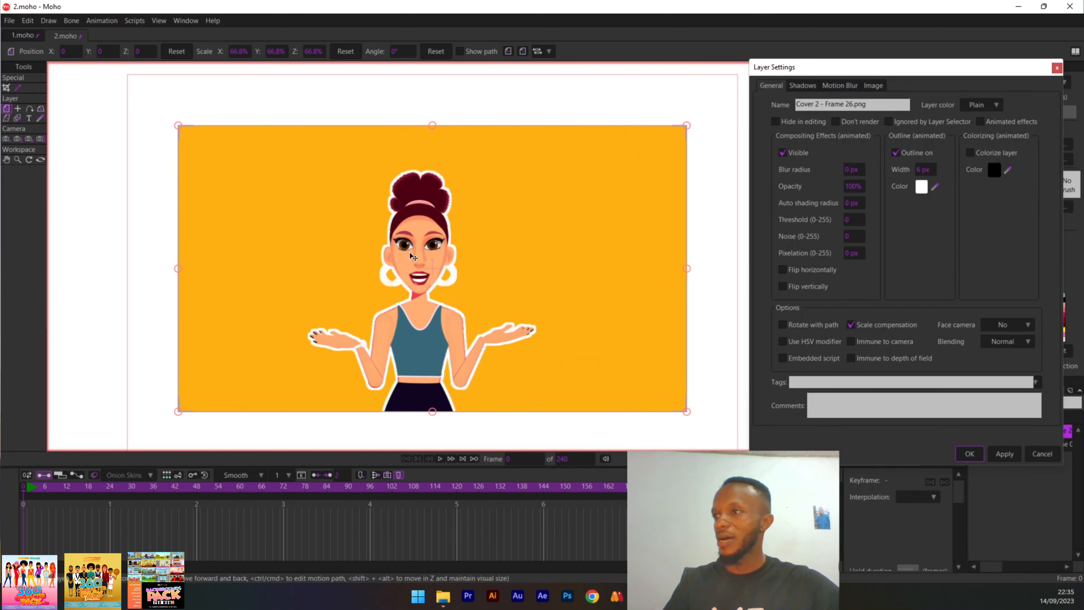
scroll(413, 256, up, 2)
scroll(423, 252, down, 3)
click(911, 155)
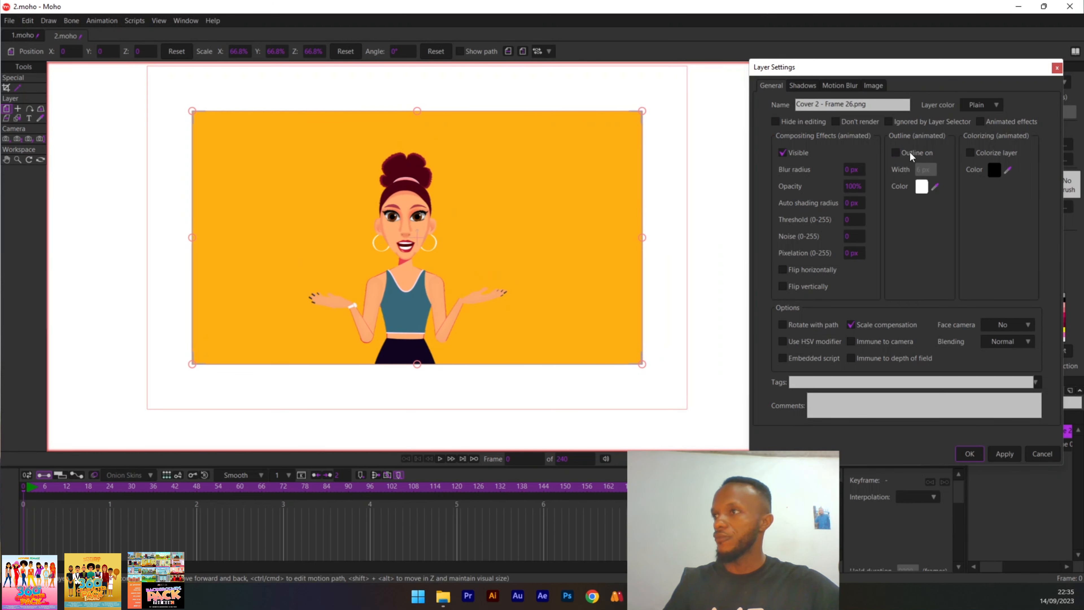
click(910, 155)
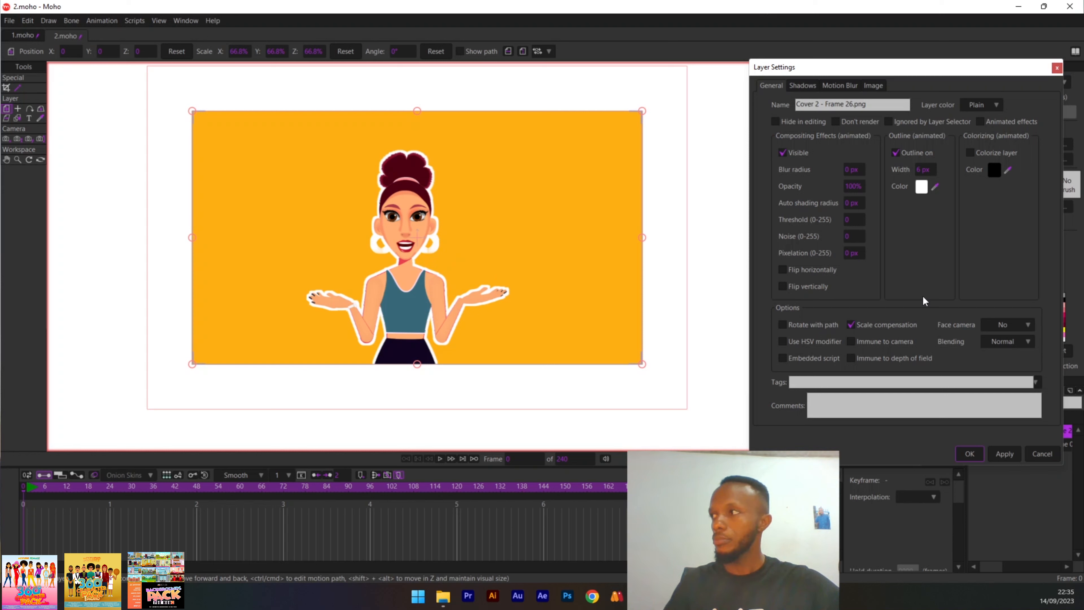
Step: Turn off the character layer's outline, colorize the layer black, and accept the layer settings
click(896, 152)
click(991, 158)
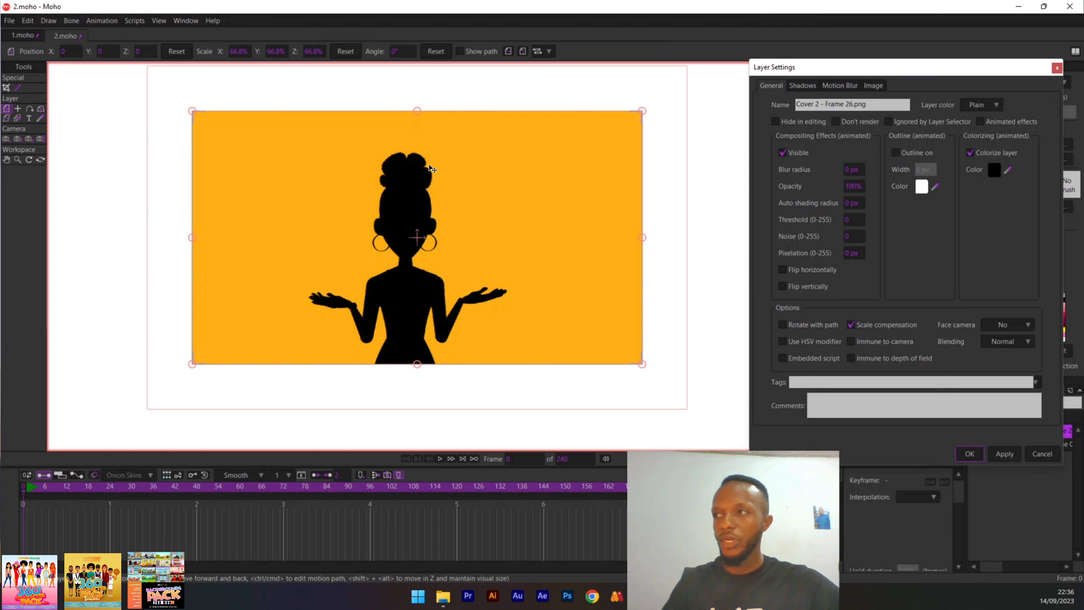
key(Return)
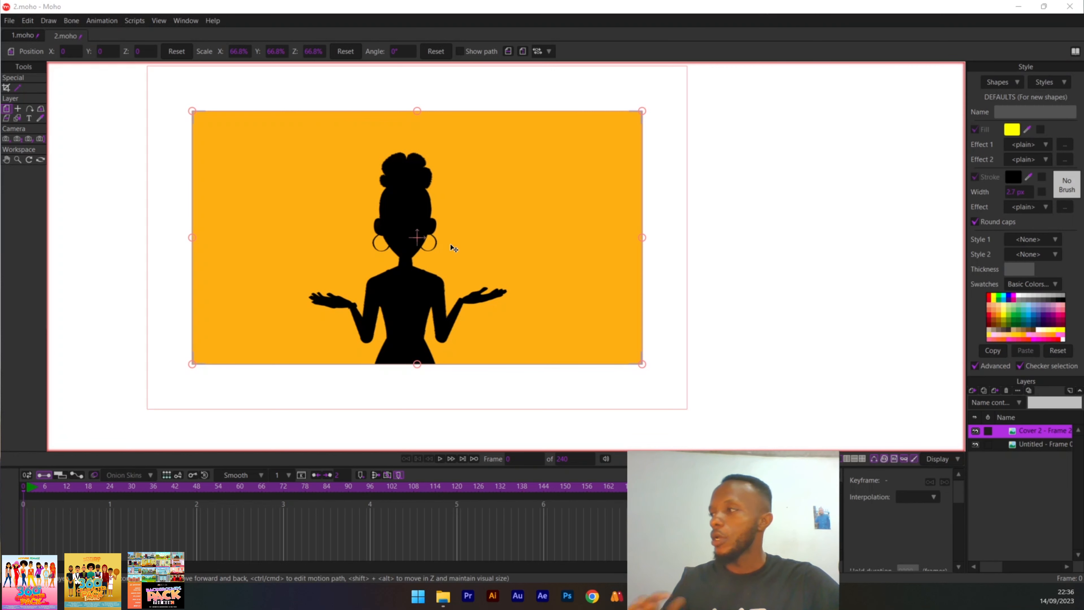
Step: Reopen the character layer's settings and turn off its black colorizing
right_click(1041, 428)
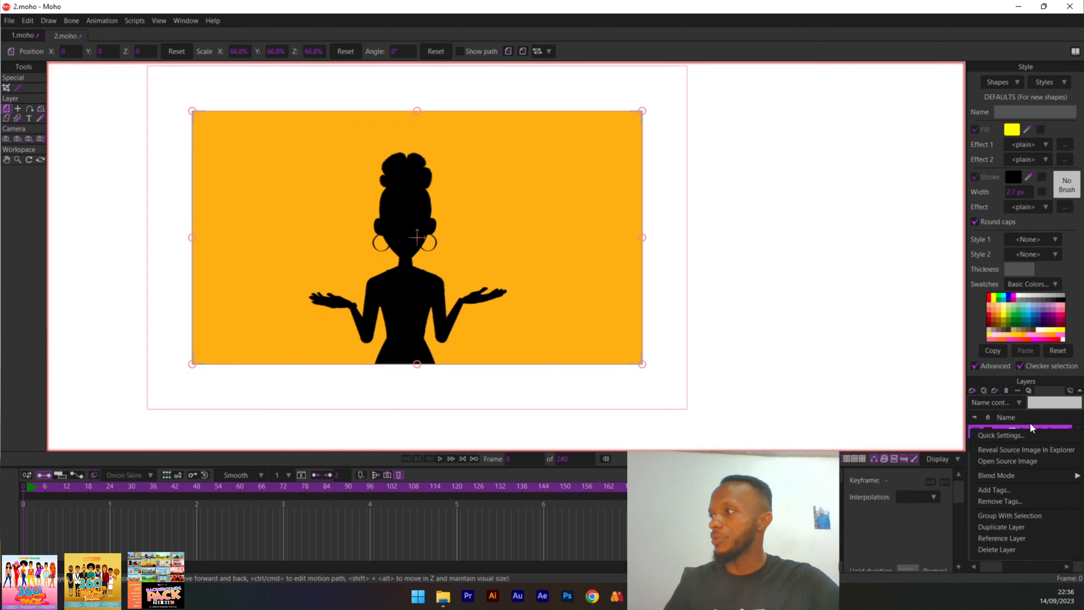
double_click(1028, 425)
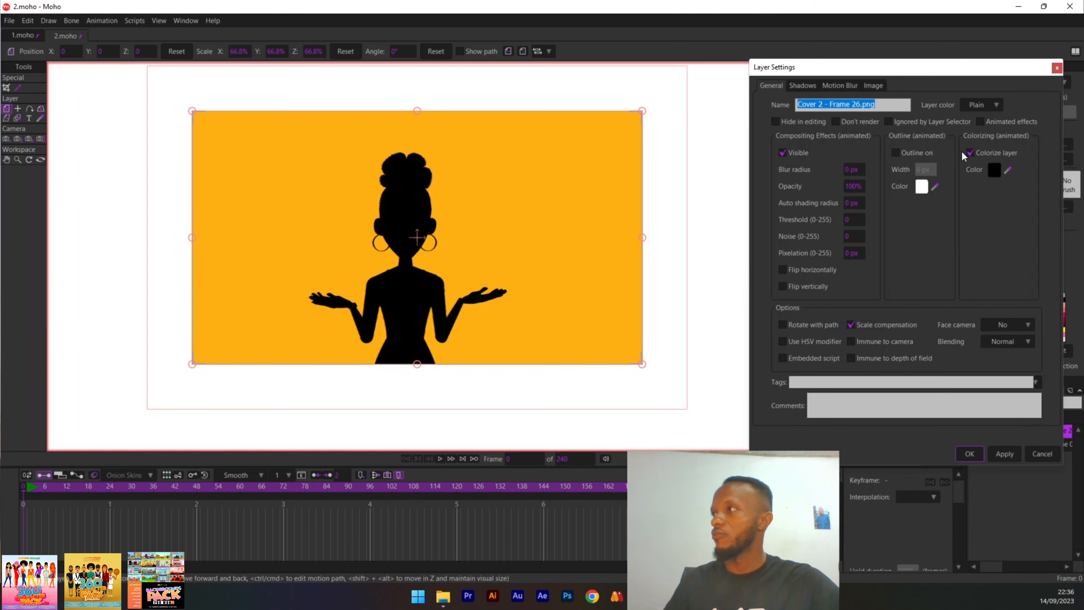
click(971, 153)
click(971, 153)
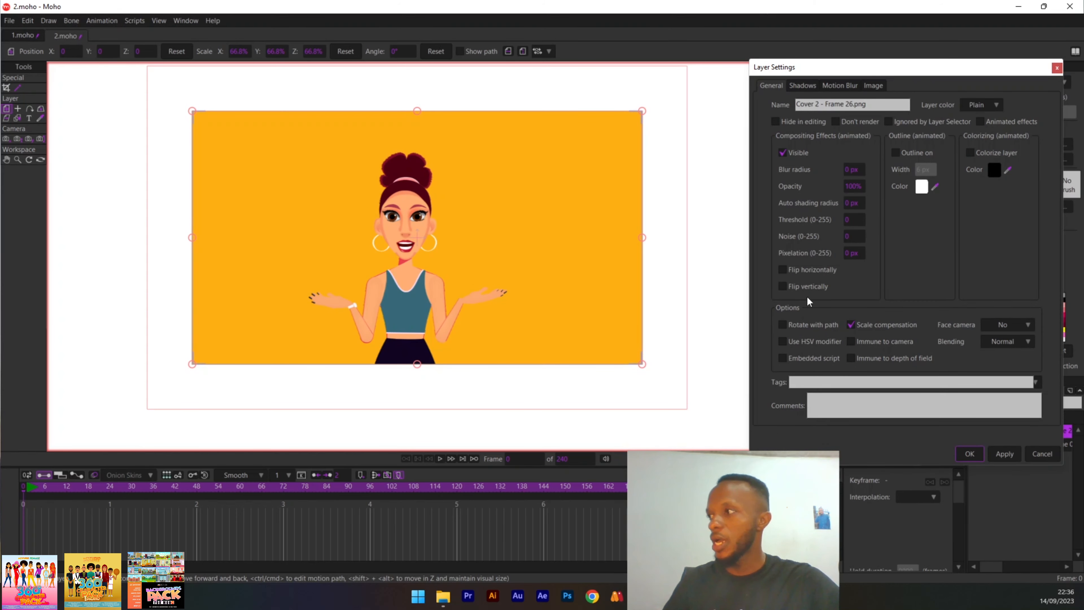
Step: Turn on the layer shadow for the Cover 2 character and inspect it on the figure
click(803, 87)
click(778, 121)
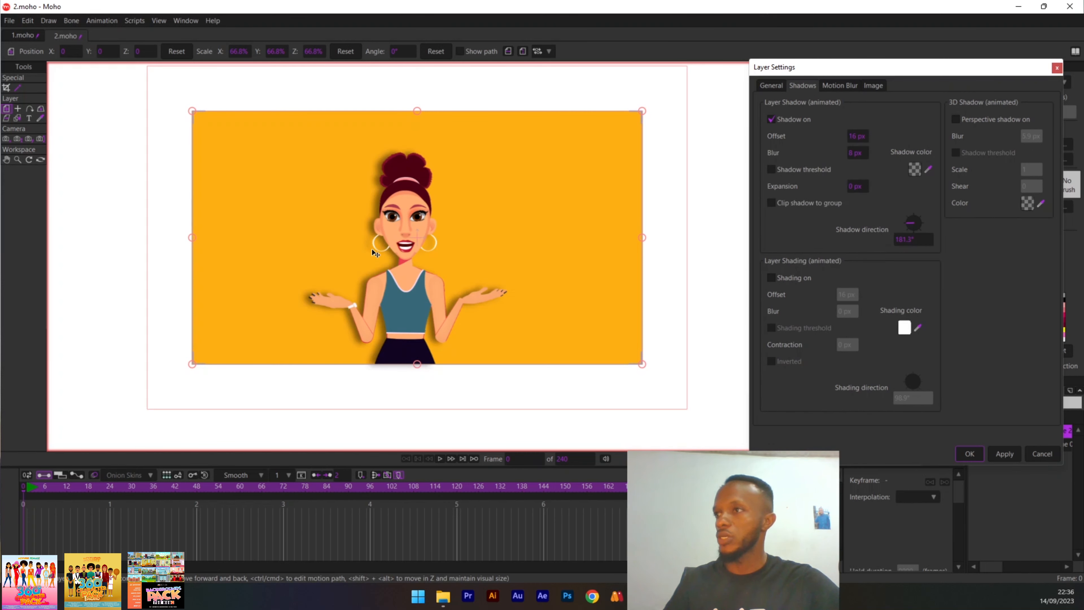
scroll(416, 251, up, 2)
scroll(416, 251, down, 2)
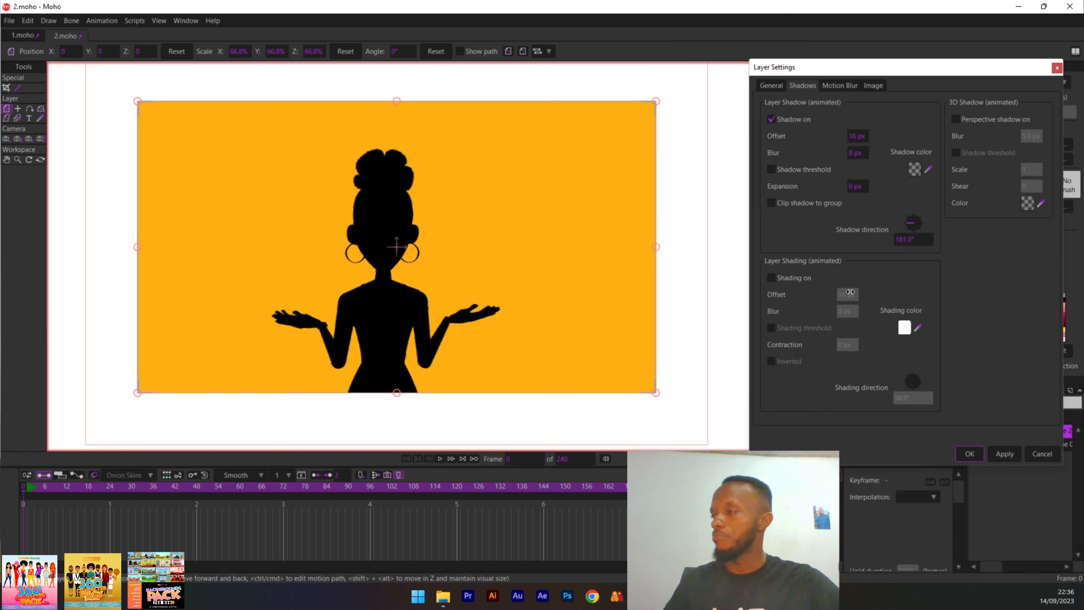
scroll(579, 195, down, 1)
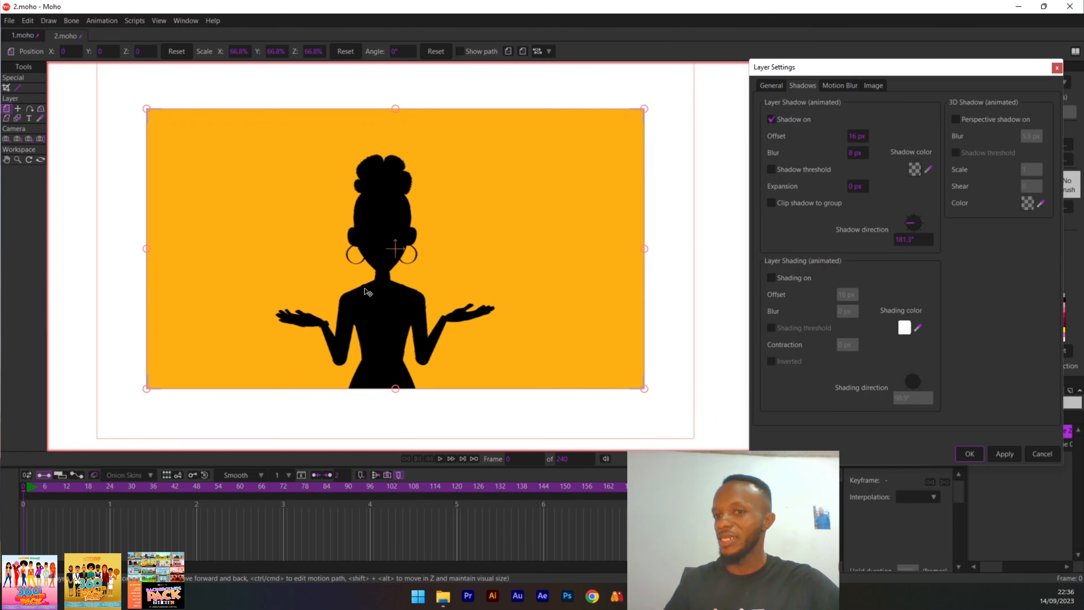
Step: Turn off the Cover 2 layer's black colorizing, set its shadow direction to about 168°, and accept the layer settings
click(771, 85)
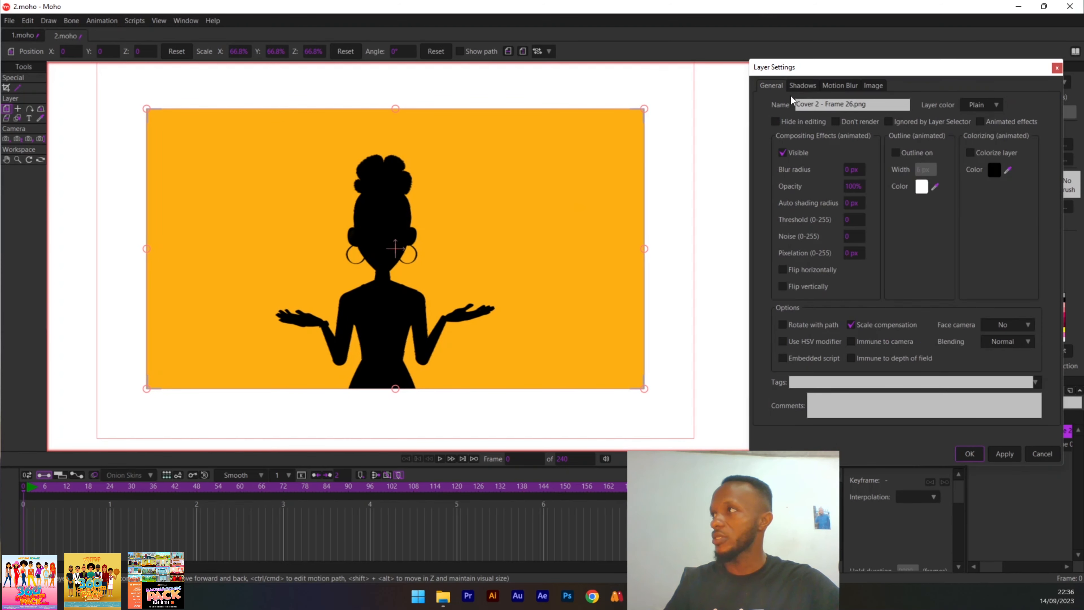
click(979, 155)
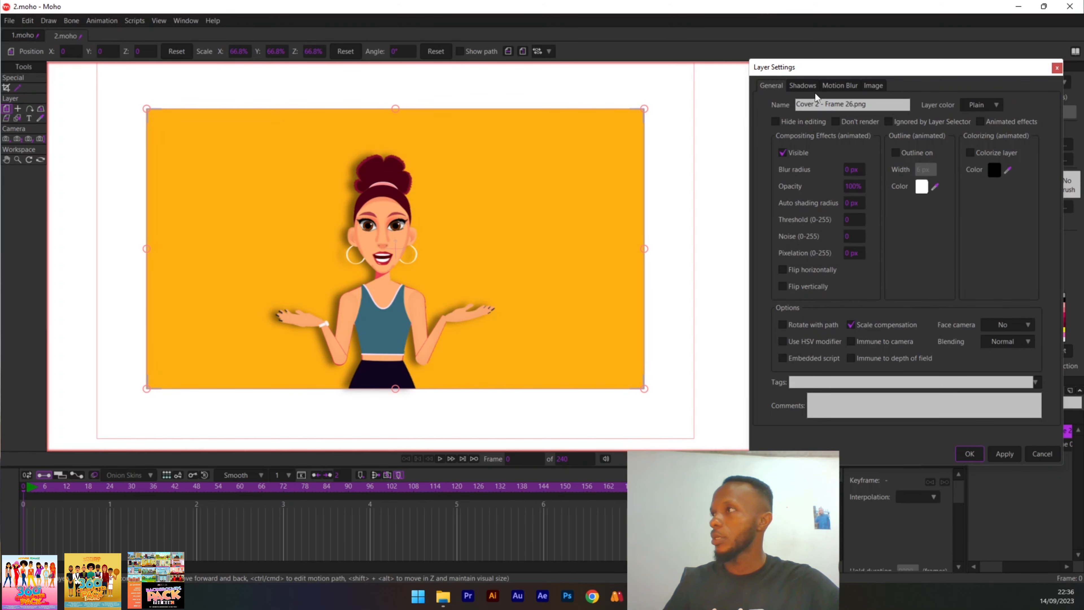
click(805, 86)
drag(913, 223, 575, 189)
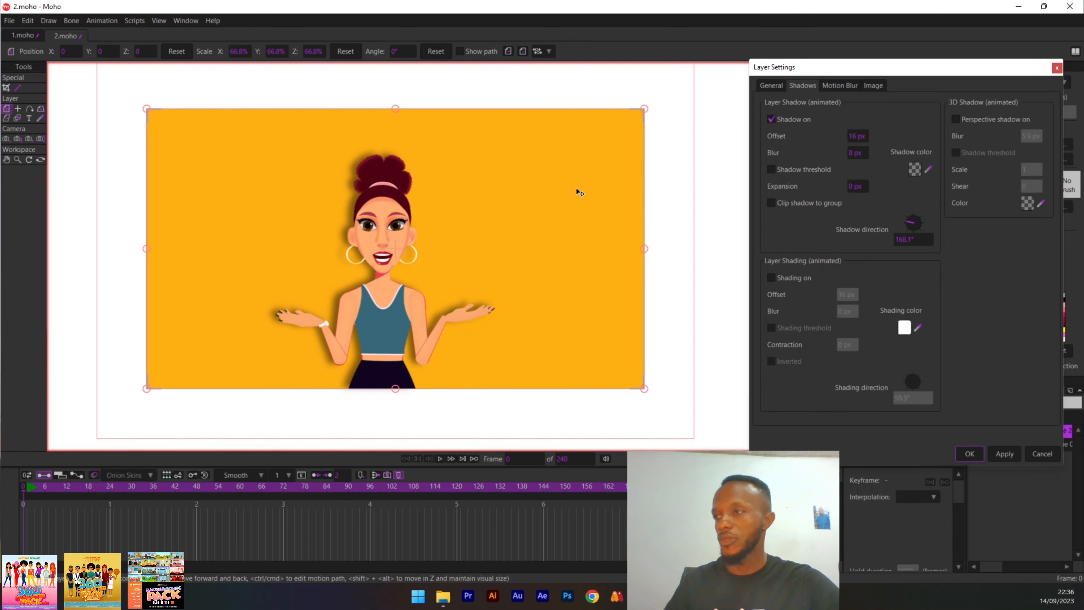
key(Return)
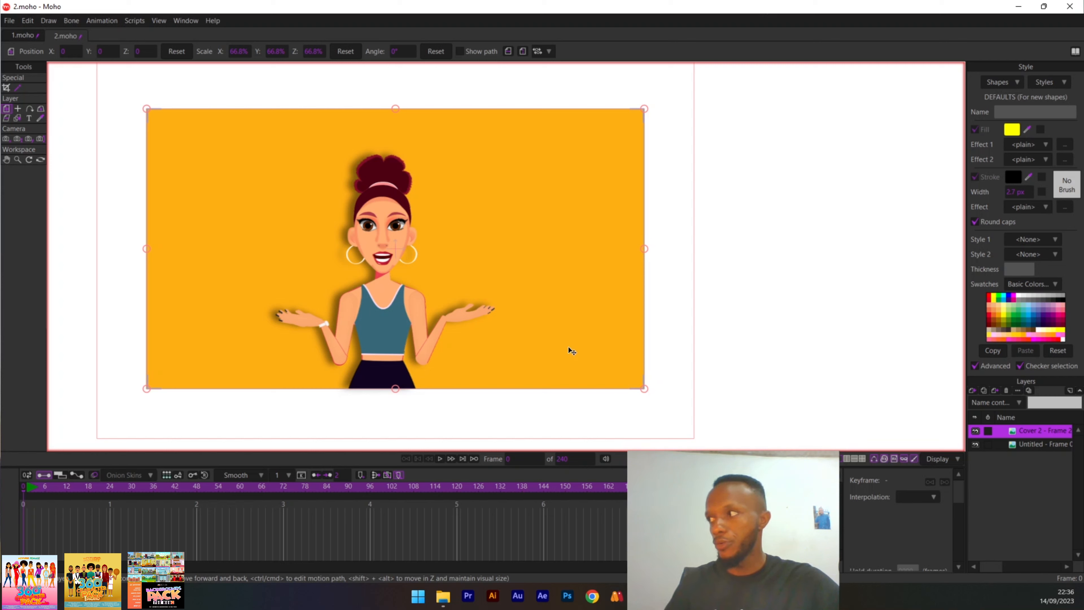
Step: Reopen the Cover 2 layer's settings, turn on its white 6 px outline, and accept the settings
right_click(1024, 431)
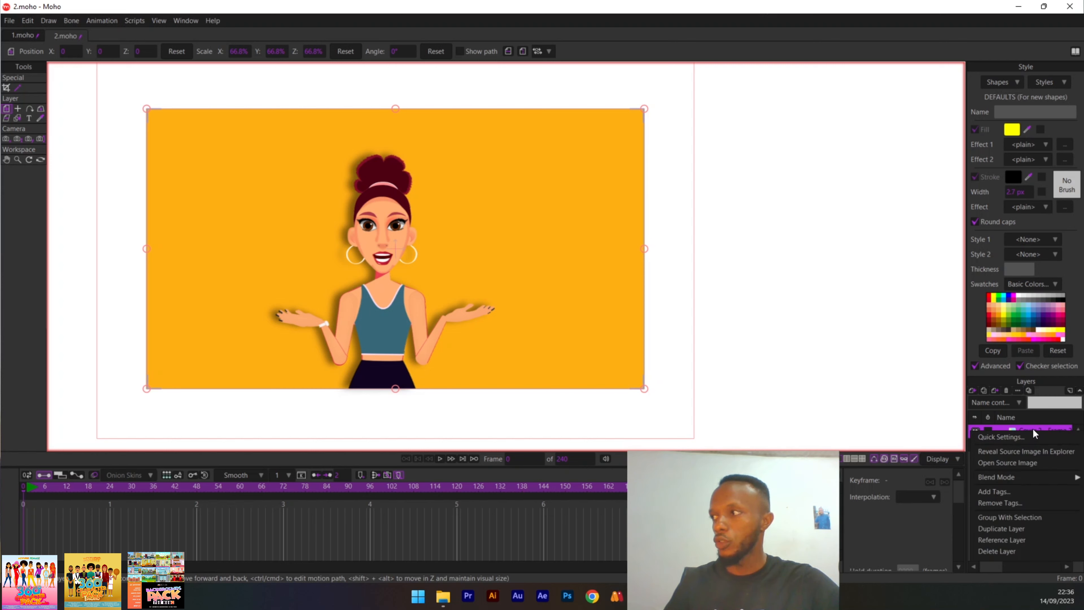
click(1033, 428)
double_click(1033, 428)
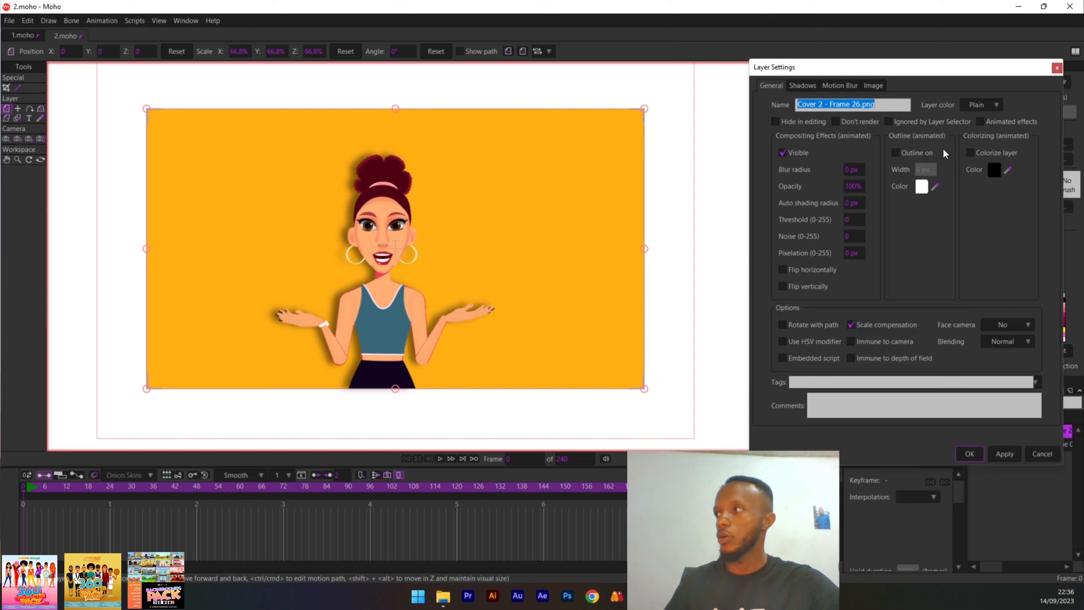
click(895, 152)
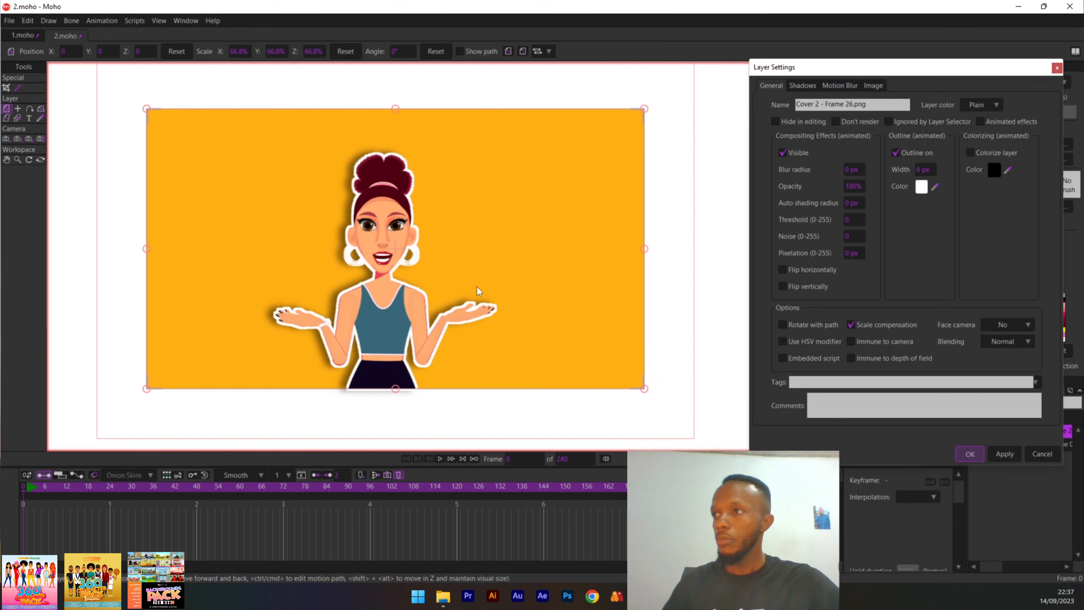
key(Return)
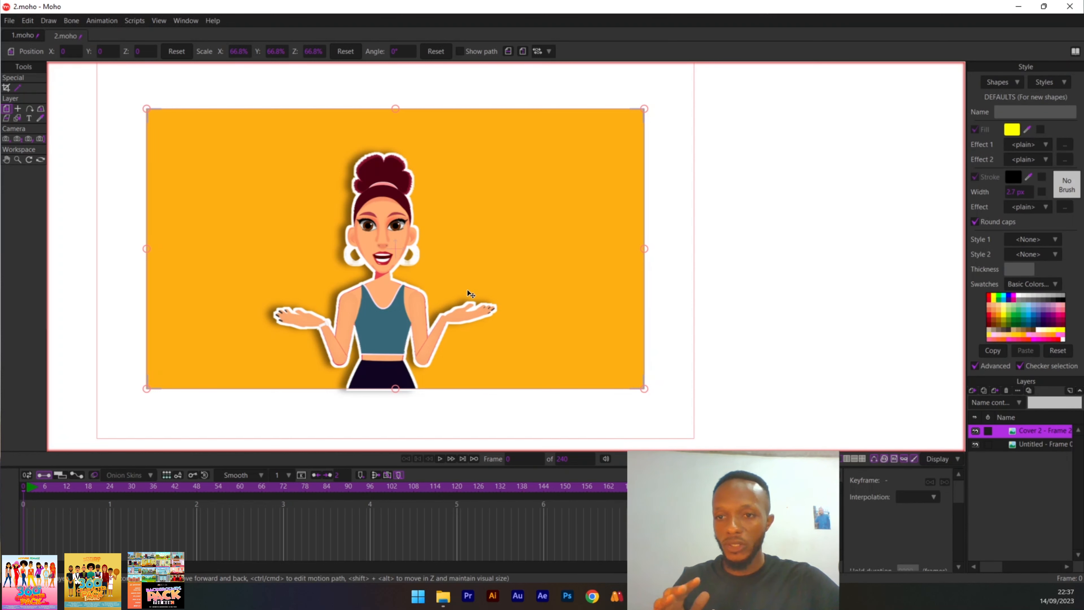